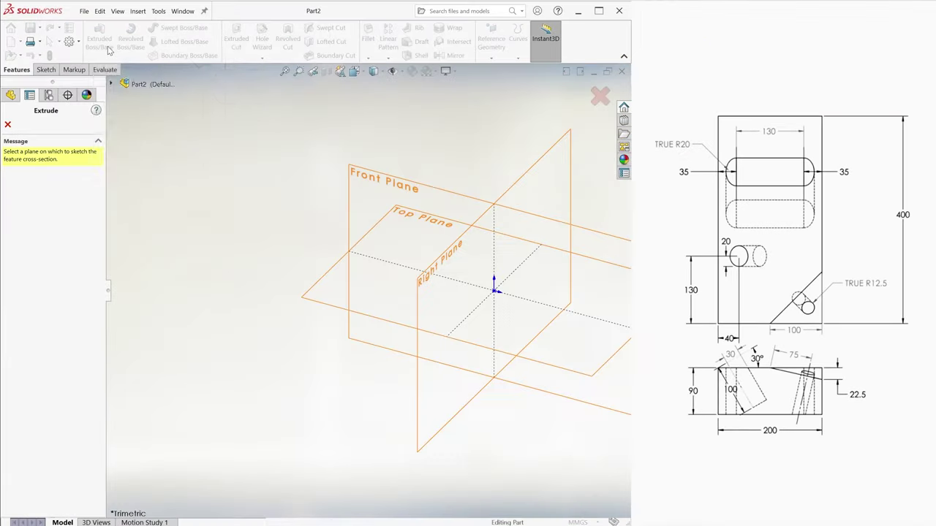
Start an extruded boss on the Top Plane and sketch a corner rectangle from the origin, about 62 by 96 mm.
{"action": "left_click", "coordinate": [278, 226]}
{"action": "left_click", "coordinate": [146, 42]}
{"action": "left_click", "coordinate": [368, 291]}
{"action": "left_click", "coordinate": [489, 105]}
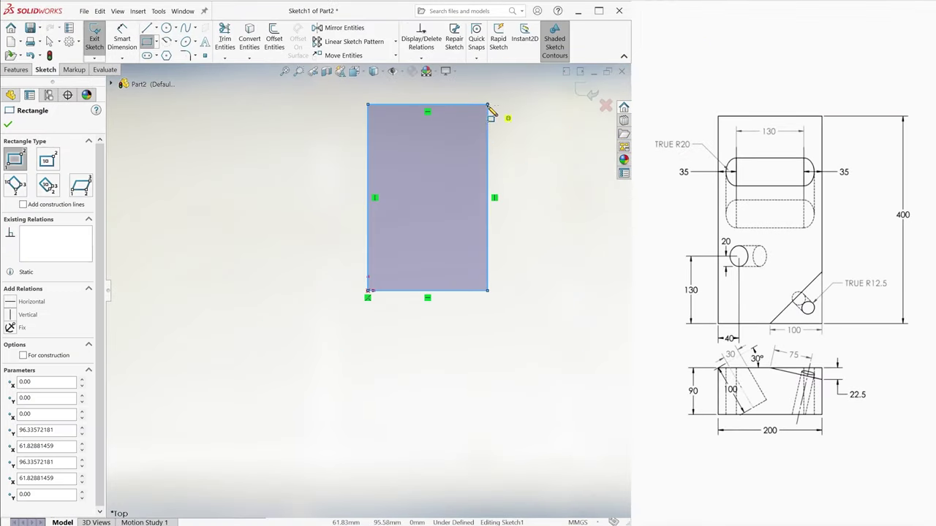
Dimension the rectangle to 400 mm along its long side and 200 mm along its short side.
{"action": "middle_click_drag", "start_coordinate": [488, 108], "coordinate": [457, 148], "text": "ctrl"}
{"action": "right_click_drag", "start_coordinate": [406, 222], "coordinate": [407, 191]}
{"action": "left_click", "coordinate": [457, 217]}
{"action": "left_click", "coordinate": [531, 234]}
{"action": "type", "text": "400"}
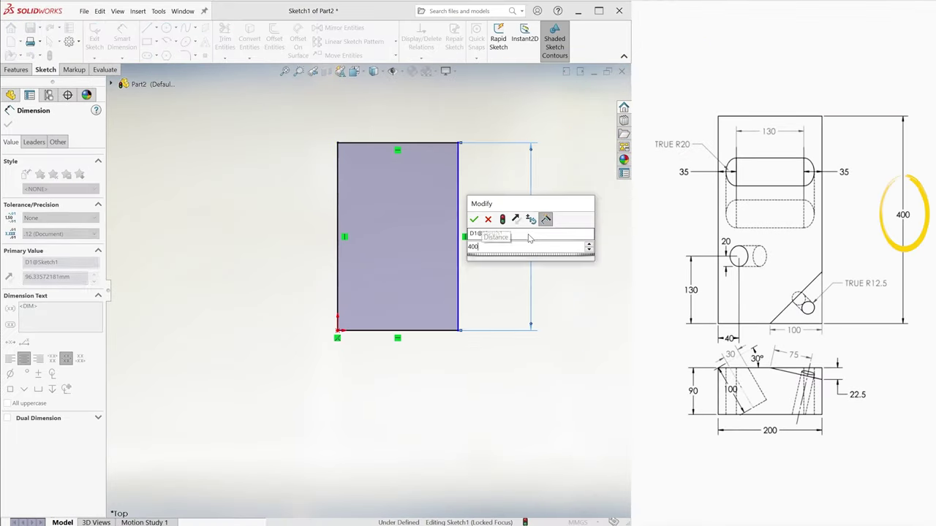
{"action": "key", "text": "Return"}
{"action": "left_click", "coordinate": [415, 331]}
{"action": "left_click", "coordinate": [401, 415]}
{"action": "type", "text": "200"}
{"action": "key", "text": "Return"}
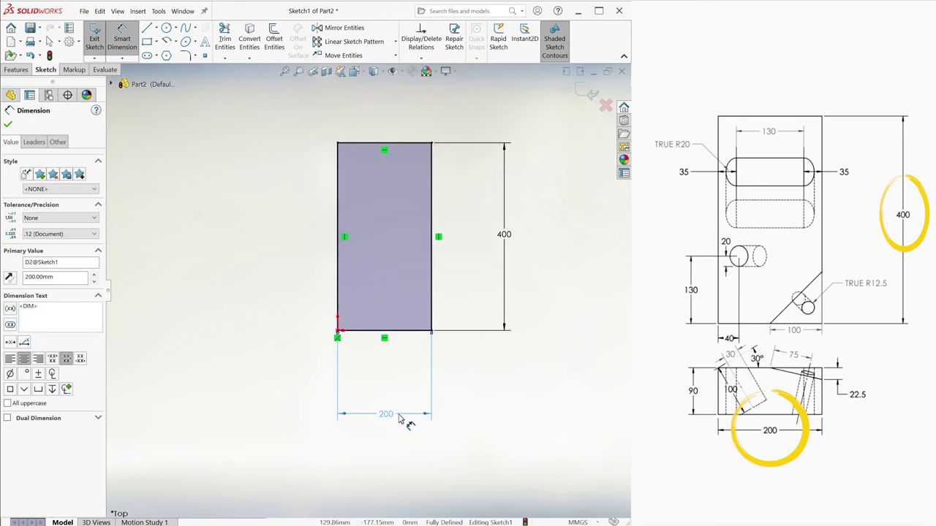
Finish the rectangle sketch and extrude it 90 mm into a solid block.
{"action": "left_click", "coordinate": [587, 92]}
{"action": "type", "text": "90"}
{"action": "key", "text": "Return"}
{"action": "left_click", "coordinate": [8, 126]}
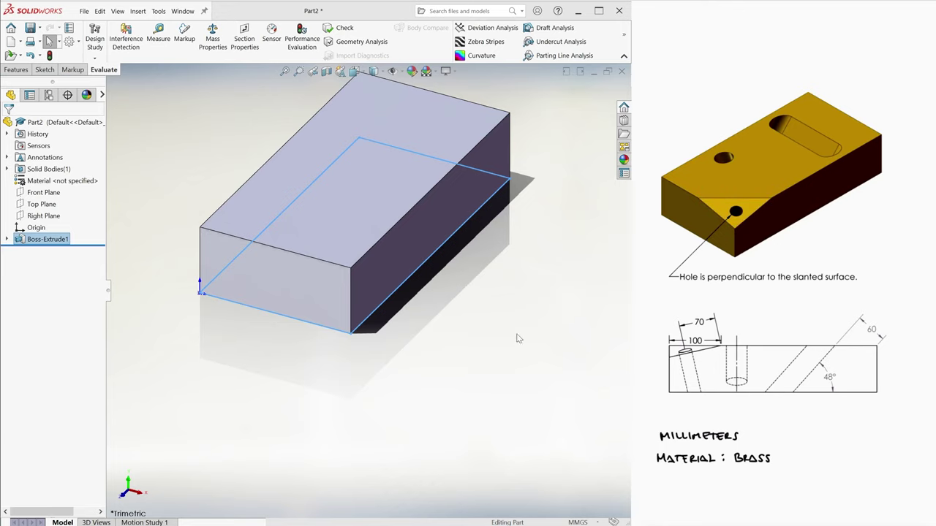
Start a sketch on the block's front face and draw a sloped centerline from the upper edge to the right edge.
{"action": "left_click", "coordinate": [518, 338]}
{"action": "left_click", "coordinate": [44, 70]}
{"action": "left_click", "coordinate": [94, 38]}
{"action": "left_click", "coordinate": [259, 261]}
{"action": "left_click", "coordinate": [156, 28]}
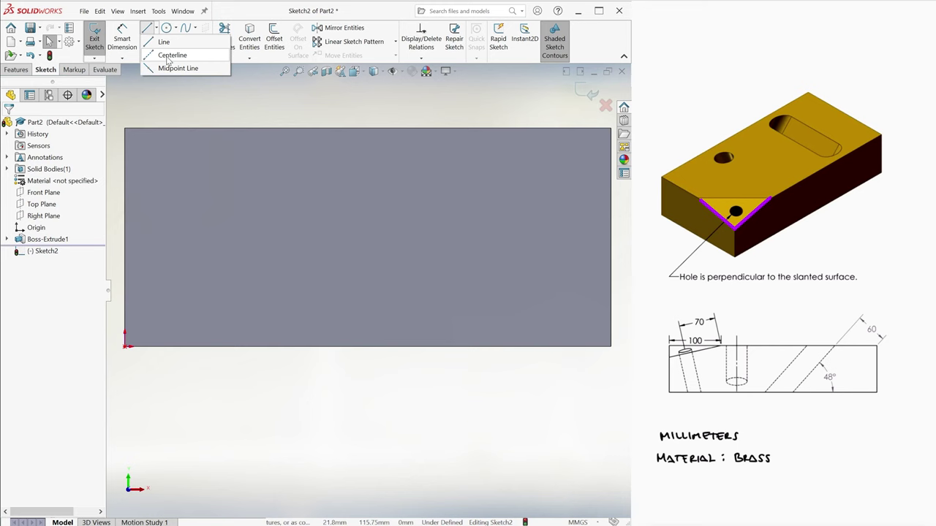
{"action": "left_click", "coordinate": [174, 56]}
{"action": "left_click", "coordinate": [401, 128]}
{"action": "left_click", "coordinate": [611, 227]}
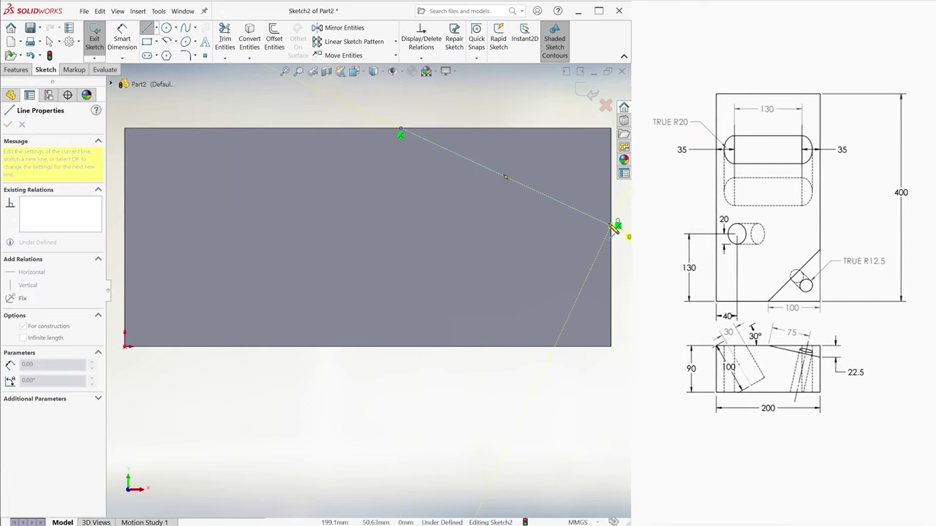
Dimension the sloped centerline's horizontal extent to 100 mm.
{"action": "left_click", "coordinate": [122, 38]}
{"action": "left_click", "coordinate": [544, 196]}
{"action": "left_click", "coordinate": [508, 105]}
{"action": "type", "text": "100"}
{"action": "key", "text": "Return"}
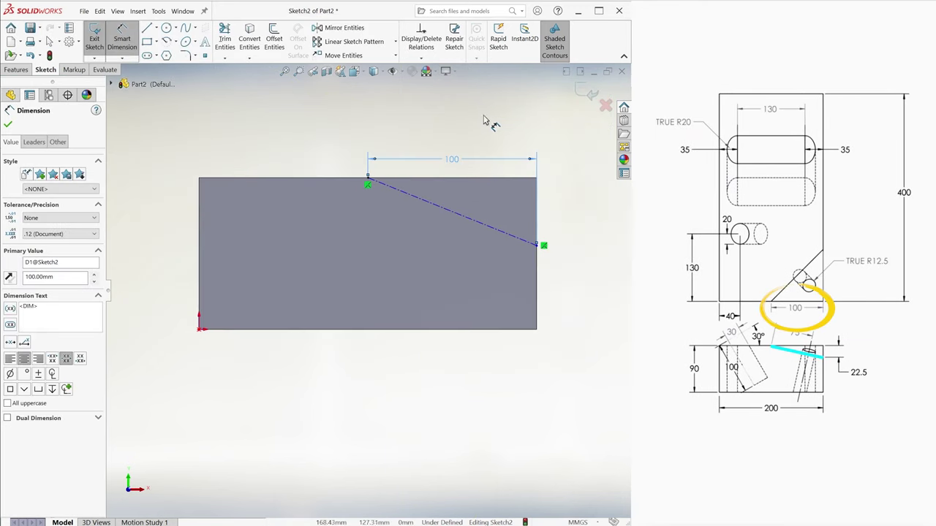
Dimension the centerline's lower endpoint 22.5 mm below the face's upper right corner.
{"action": "left_click", "coordinate": [538, 245]}
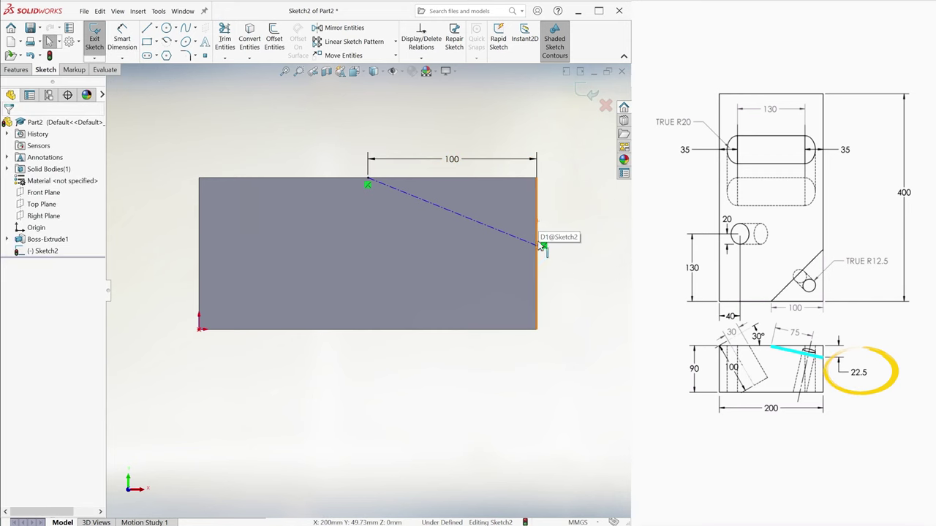
{"action": "left_click", "coordinate": [537, 178]}
{"action": "left_click", "coordinate": [575, 211]}
{"action": "type", "text": "22.5"}
{"action": "key", "text": "Return"}
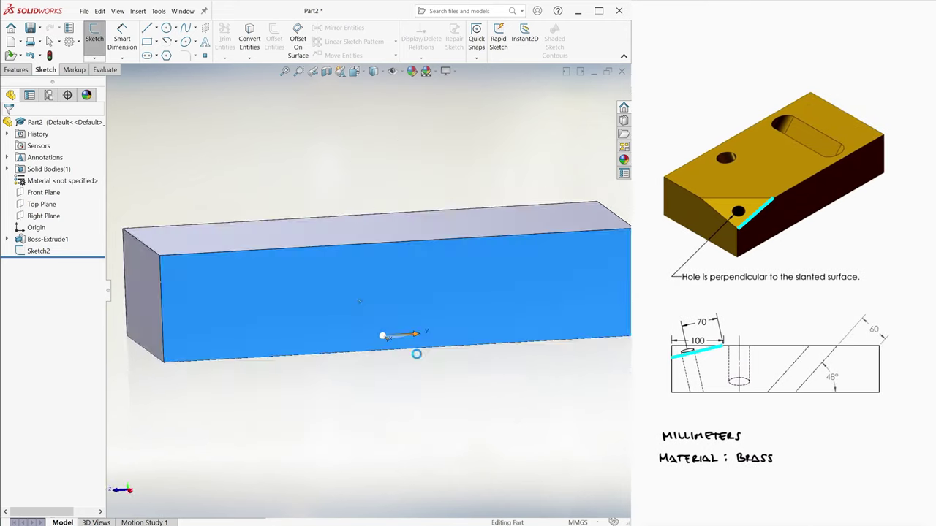
Start a sketch on the block's long side face and draw a sloped centerline from the upper edge to the front edge.
{"action": "left_click", "coordinate": [95, 33]}
{"action": "left_click", "coordinate": [147, 27]}
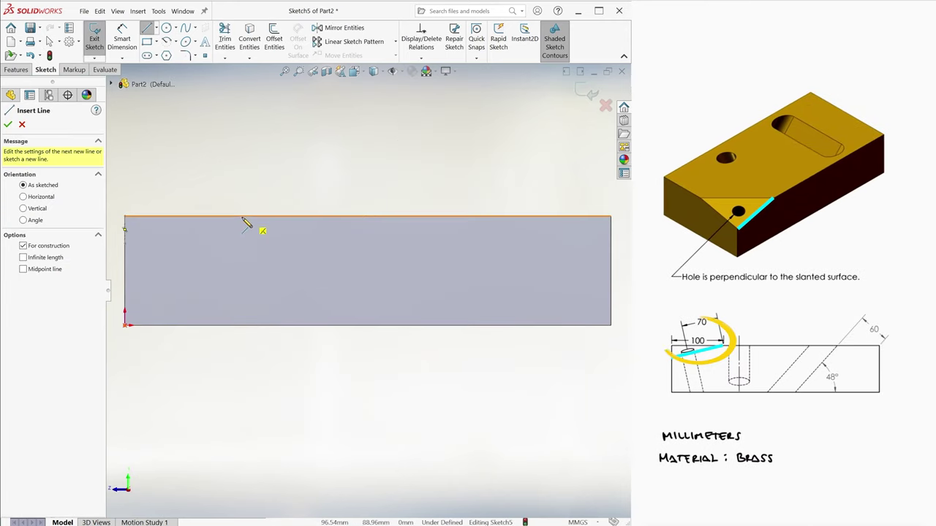
{"action": "left_click", "coordinate": [242, 217]}
{"action": "left_click", "coordinate": [125, 256]}
Dimension the side-face centerline's horizontal extent to 100 mm.
{"action": "left_click", "coordinate": [122, 36]}
{"action": "left_click", "coordinate": [183, 238]}
{"action": "left_click", "coordinate": [182, 182]}
{"action": "type", "text": "100"}
{"action": "key", "text": "Return"}
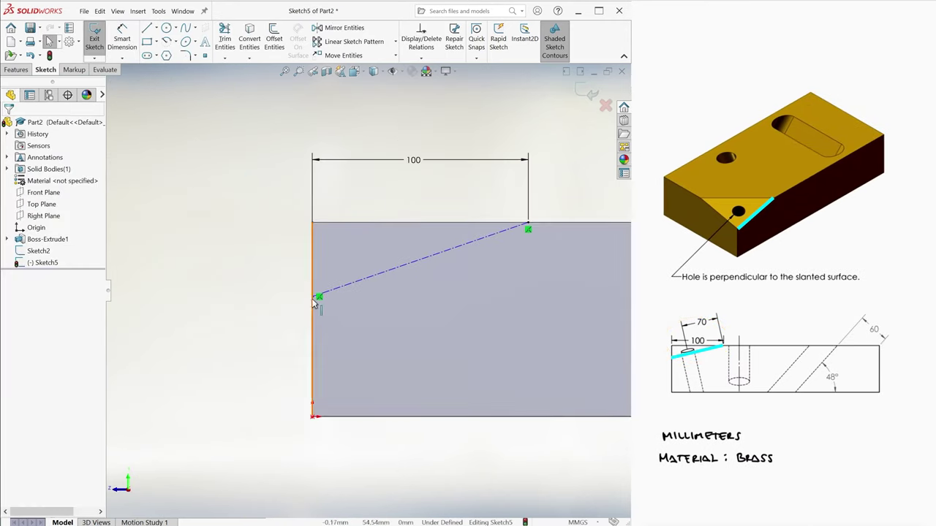
Add a Pierce relation between the side centerline's lower endpoint and the front-face centerline, and exit the sketch.
{"action": "left_click", "coordinate": [314, 271]}
{"action": "left_click", "coordinate": [305, 271], "text": "ctrl"}
{"action": "left_click", "coordinate": [26, 292]}
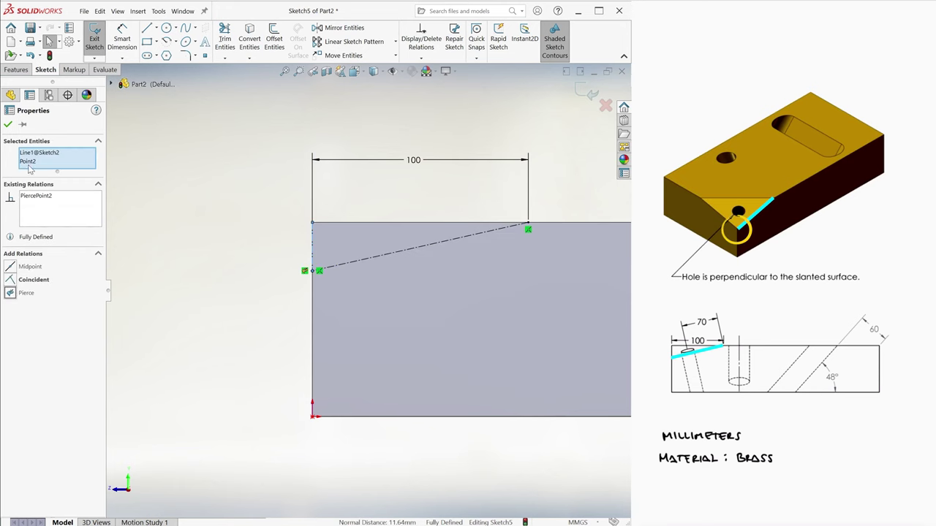
{"action": "left_click", "coordinate": [8, 125]}
{"action": "left_click", "coordinate": [587, 92]}
{"action": "key", "text": "ctrl+7"}
{"action": "left_click", "coordinate": [566, 117]}
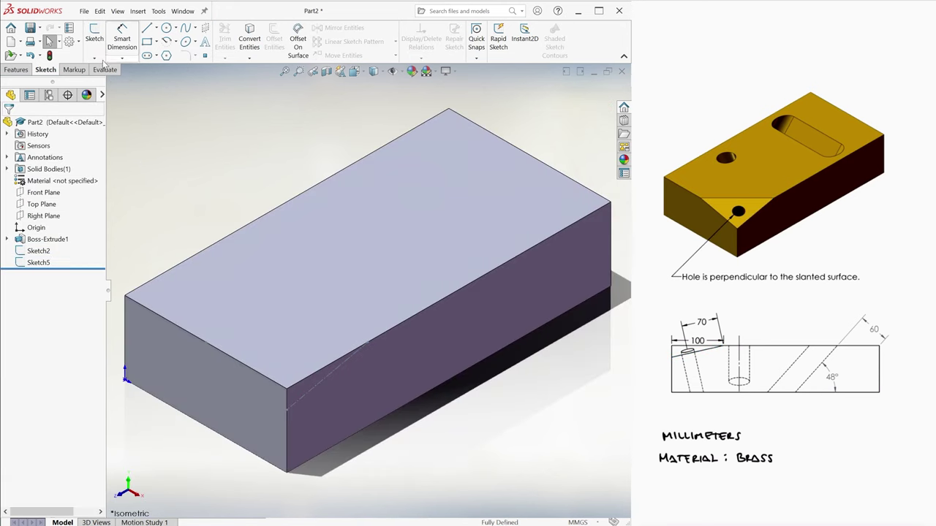
Create a reference plane coincident with the side-face and front-face centerlines.
{"action": "left_click", "coordinate": [28, 71]}
{"action": "left_click", "coordinate": [491, 60]}
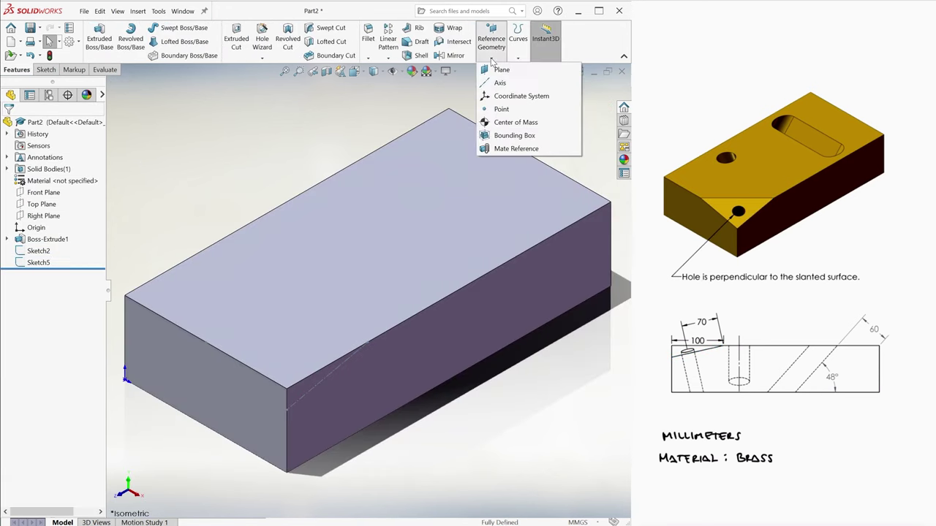
{"action": "left_click", "coordinate": [502, 70]}
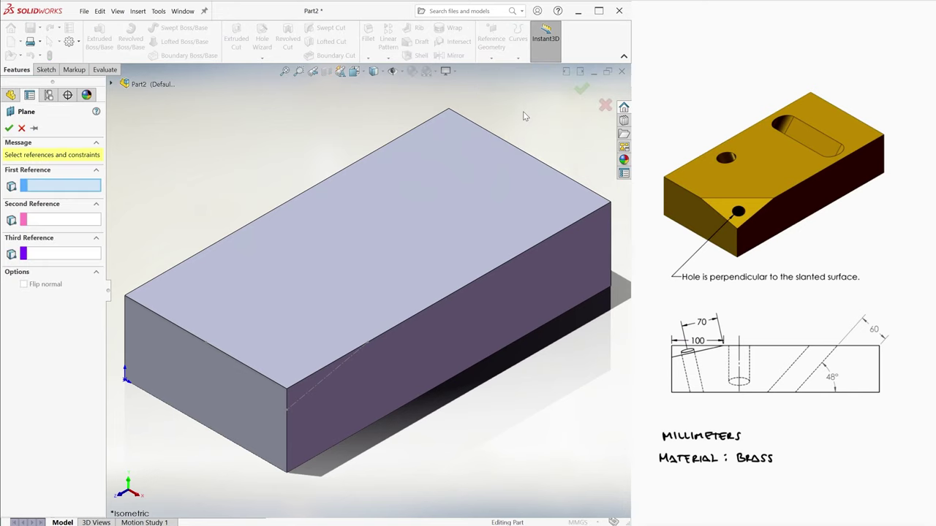
{"action": "left_click", "coordinate": [327, 386]}
{"action": "left_click", "coordinate": [266, 395]}
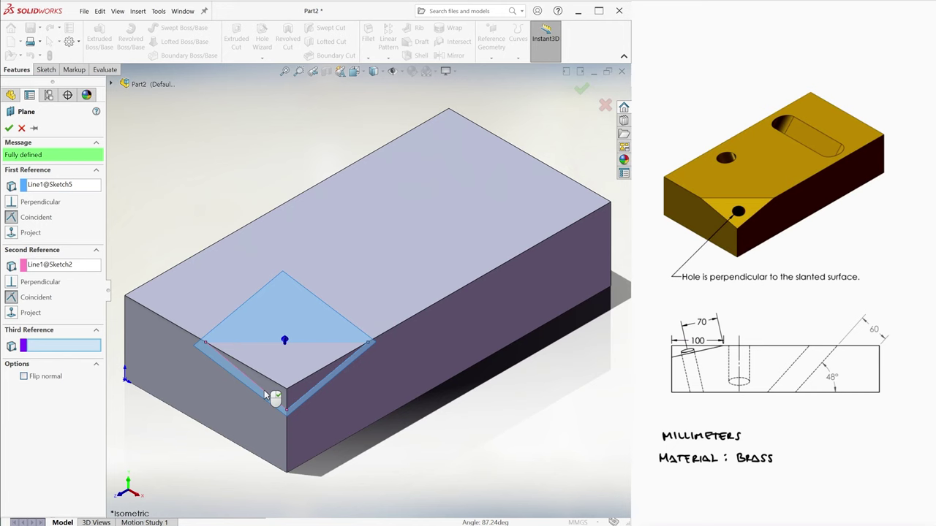
{"action": "right_click", "coordinate": [265, 395]}
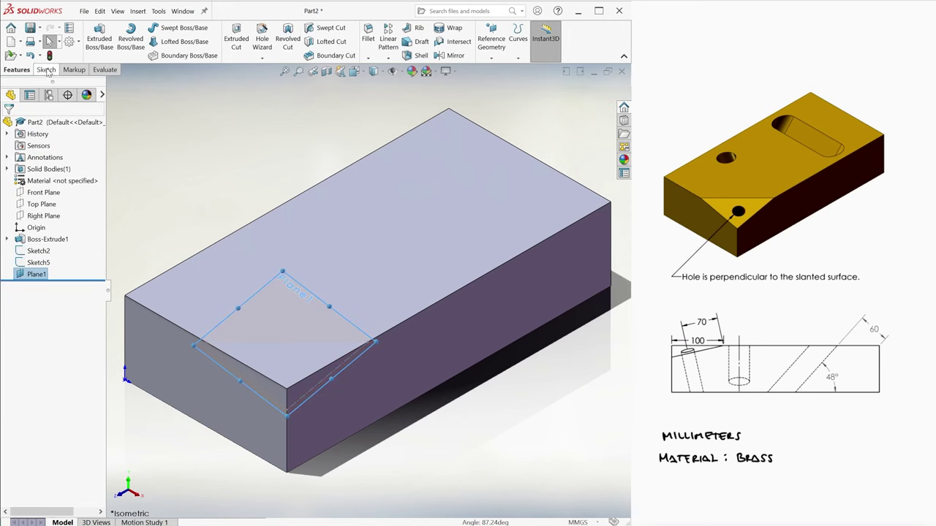
Start a sketch on the slanted plane and draw a closed triangle through the endpoints of the two centerlines.
{"action": "left_click", "coordinate": [47, 70]}
{"action": "left_click", "coordinate": [94, 37]}
{"action": "left_click_drag", "start_coordinate": [446, 465], "coordinate": [520, 512]}
{"action": "left_click_drag", "start_coordinate": [346, 366], "coordinate": [269, 299]}
{"action": "key", "text": "l"}
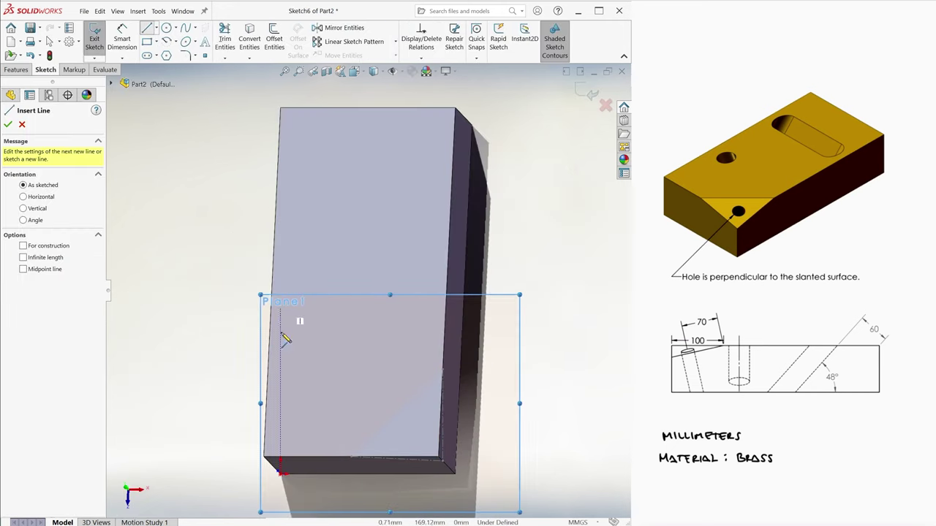
{"action": "left_click", "coordinate": [351, 464]}
{"action": "left_click", "coordinate": [442, 376]}
{"action": "left_click", "coordinate": [443, 466]}
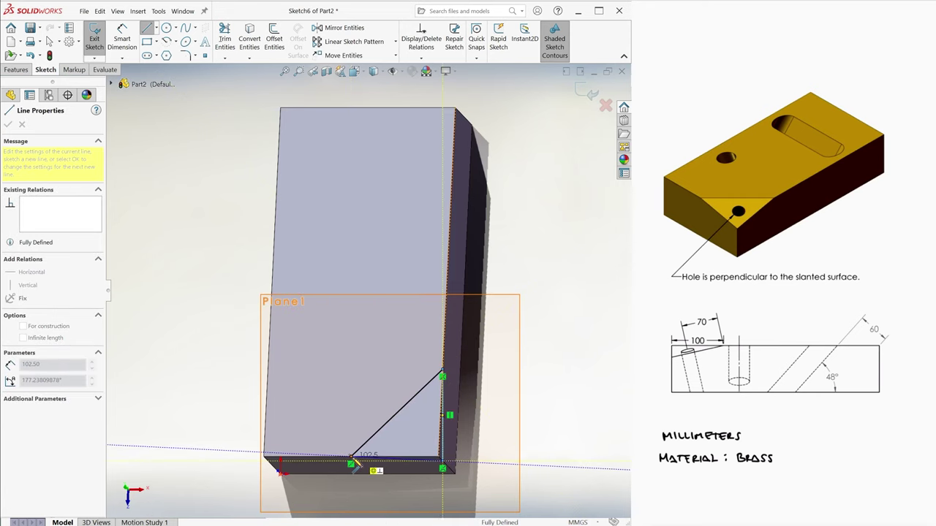
{"action": "left_click", "coordinate": [351, 464]}
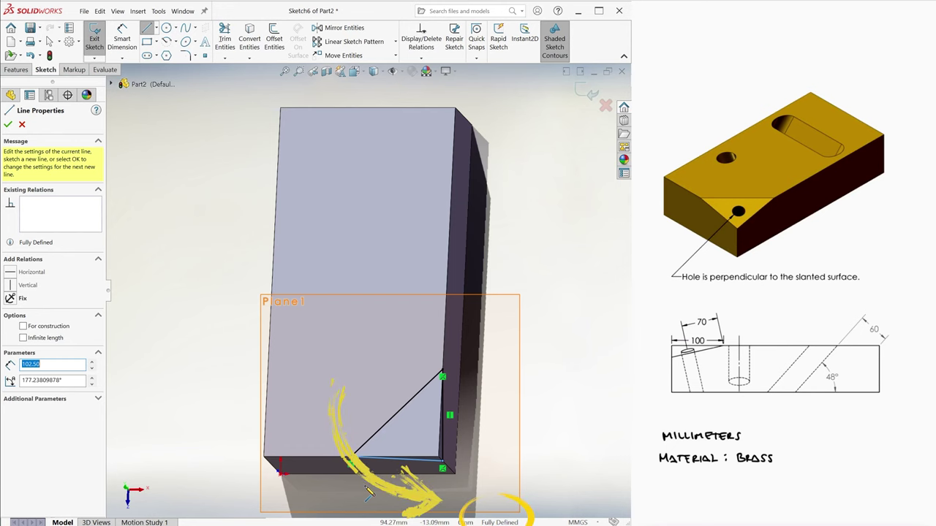
Sketch a circle inside the triangle and set its diameter to 25 mm.
{"action": "left_click", "coordinate": [166, 28]}
{"action": "left_click", "coordinate": [414, 430]}
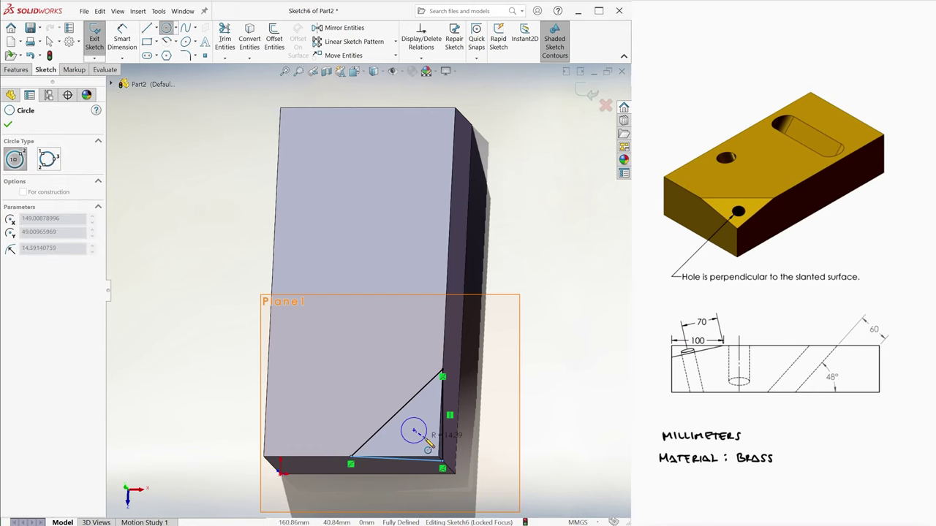
{"action": "key", "text": "d"}
{"action": "left_click", "coordinate": [425, 437]}
{"action": "left_click", "coordinate": [536, 368]}
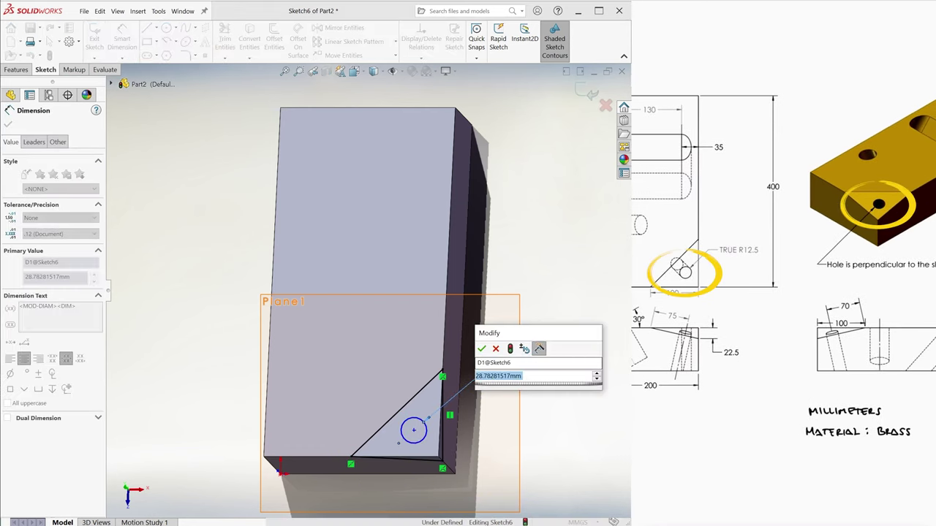
{"action": "type", "text": "25"}
{"action": "key", "text": "Return"}
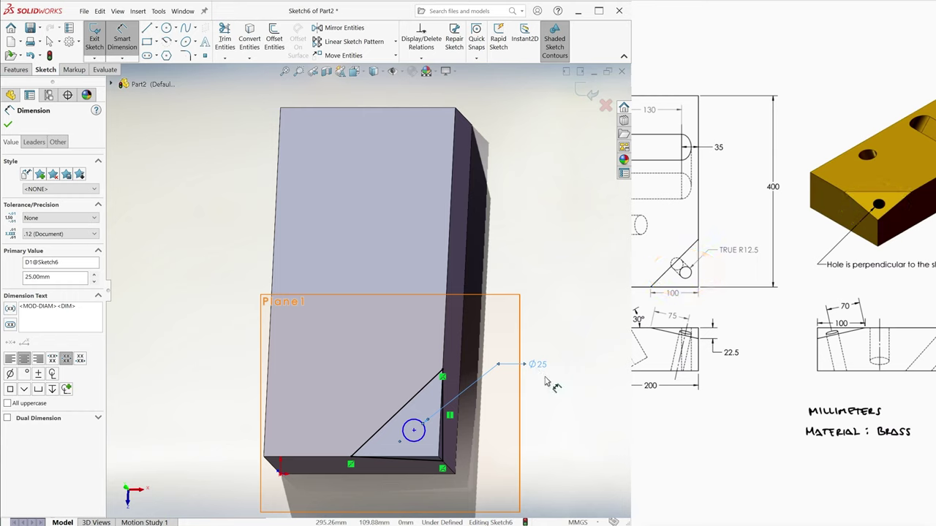
Locate the circle's center 75 mm horizontally from the triangle's left corner and 70 mm vertically from its upper corner, and exit the sketch.
{"action": "left_click", "coordinate": [351, 464]}
{"action": "left_click", "coordinate": [442, 377]}
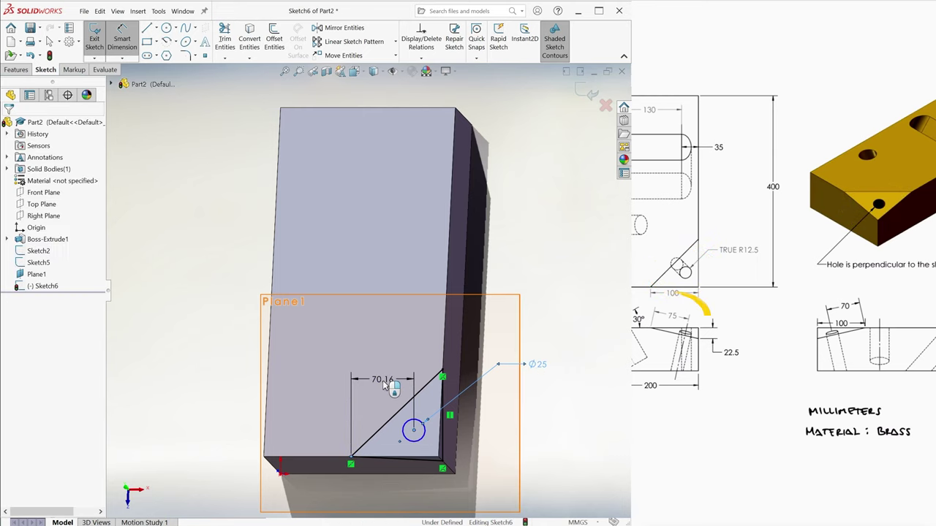
{"action": "left_click", "coordinate": [383, 386]}
{"action": "left_click", "coordinate": [419, 430]}
{"action": "left_click", "coordinate": [442, 370]}
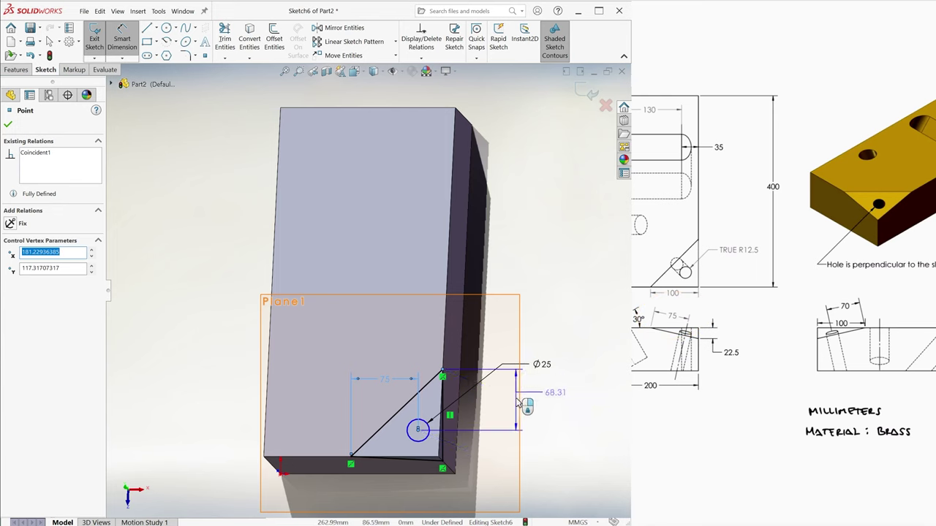
{"action": "left_click", "coordinate": [545, 413]}
{"action": "type", "text": "70"}
{"action": "key", "text": "Return"}
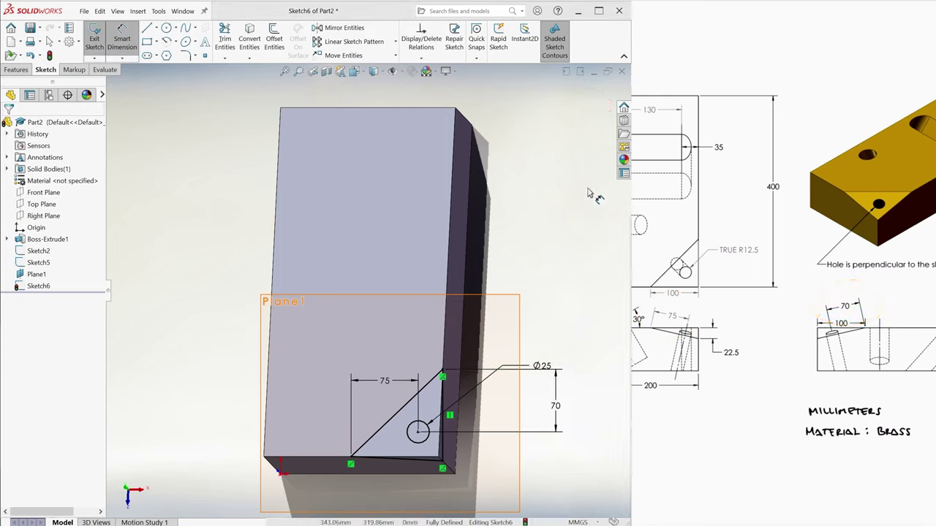
{"action": "left_click", "coordinate": [587, 90]}
Hide the centerline sketches used to define the slanted plane.
{"action": "key", "text": "ctrl+7"}
{"action": "left_click", "coordinate": [38, 263]}
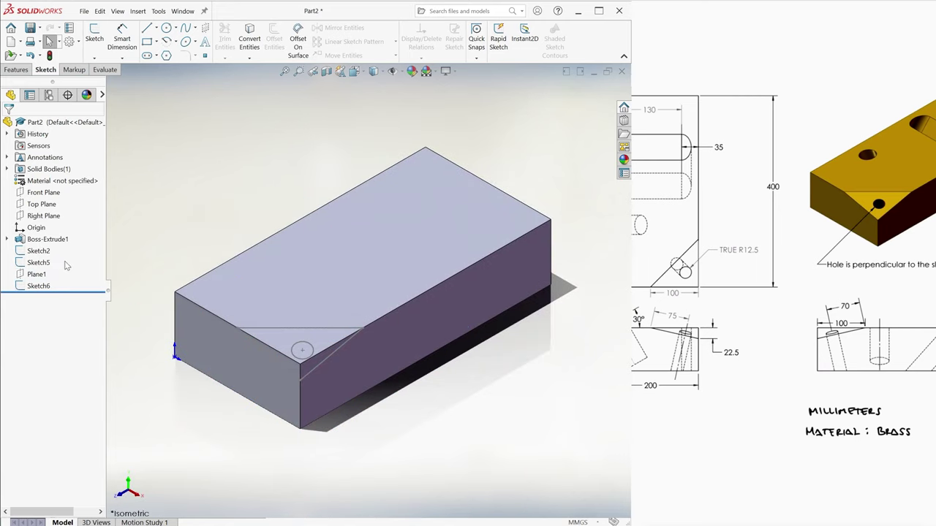
{"action": "left_click", "coordinate": [165, 217]}
Cut away the block's corner by extruding the triangular contour Through All in the reversed direction.
{"action": "left_click", "coordinate": [287, 328]}
{"action": "left_click", "coordinate": [16, 69]}
{"action": "left_click", "coordinate": [236, 38]}
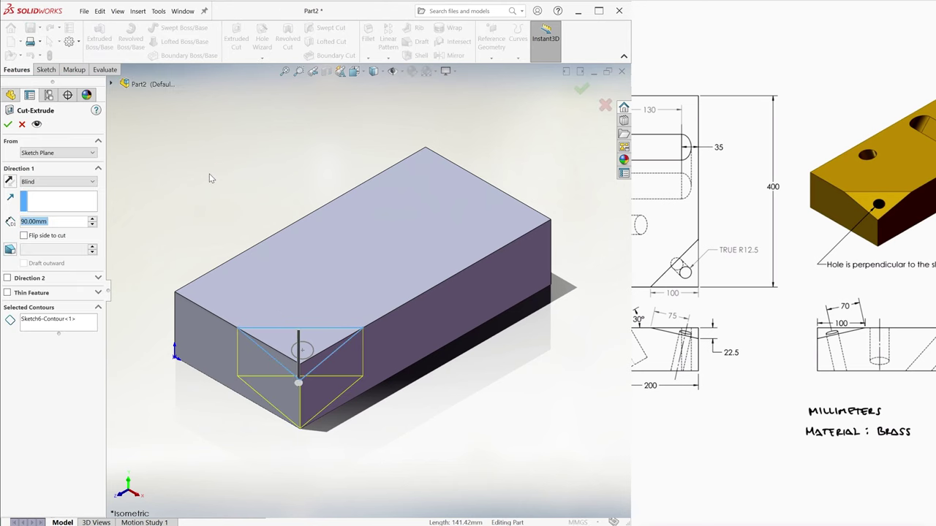
{"action": "middle_click_drag", "start_coordinate": [211, 176], "coordinate": [270, 172]}
{"action": "left_click", "coordinate": [10, 181]}
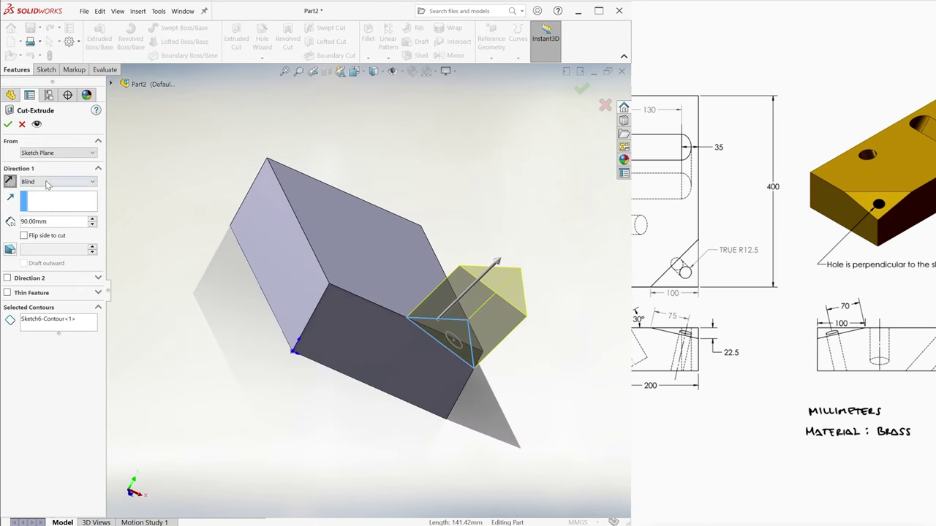
{"action": "left_click", "coordinate": [46, 182]}
{"action": "left_click", "coordinate": [43, 192]}
{"action": "middle_click_drag", "start_coordinate": [202, 191], "coordinate": [179, 183]}
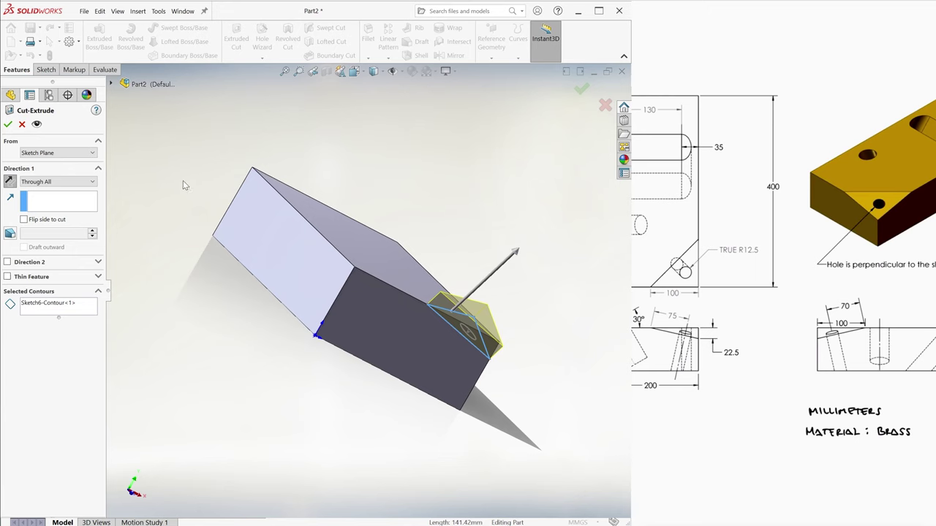
{"action": "left_click", "coordinate": [582, 89]}
{"action": "key", "text": "ctrl+7"}
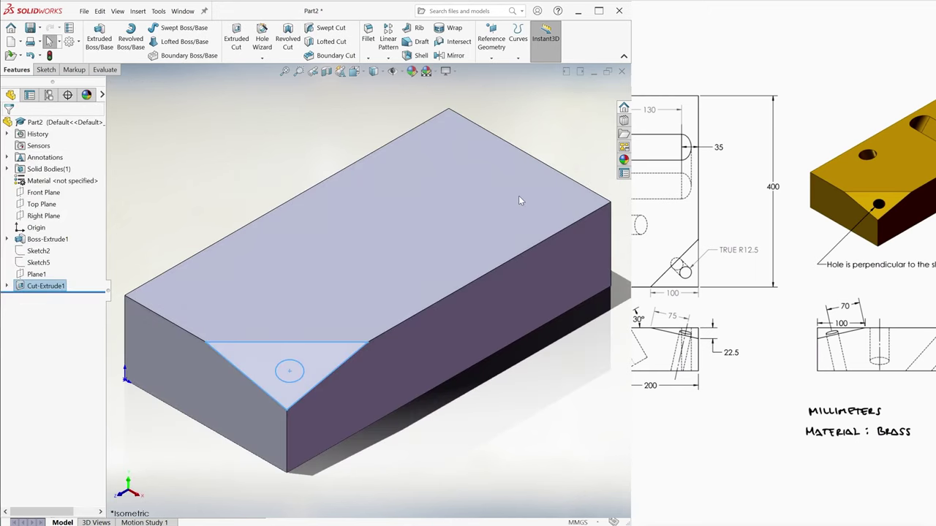
{"action": "key", "text": "Escape"}
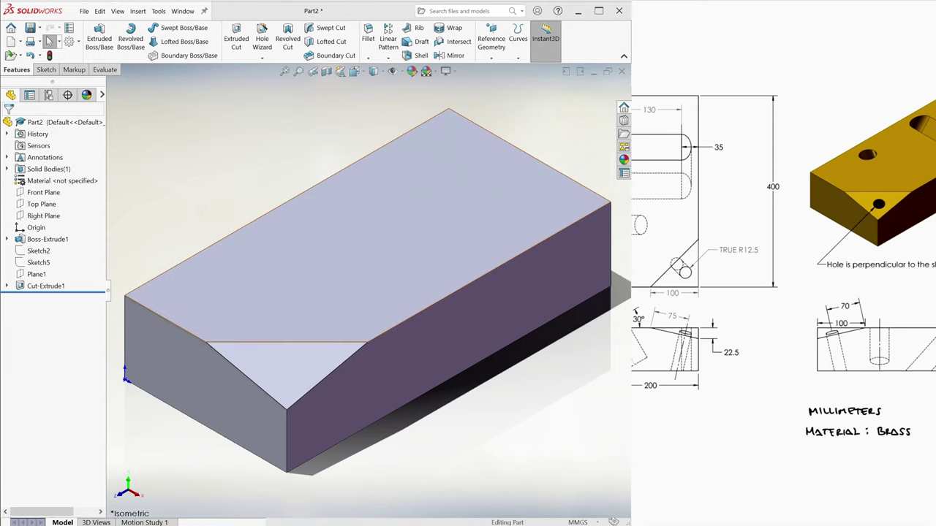
Cut the 25 mm hole perpendicular to the slanted surface, extruding the corner sketch's circle contour Through All.
{"action": "left_click", "coordinate": [7, 286]}
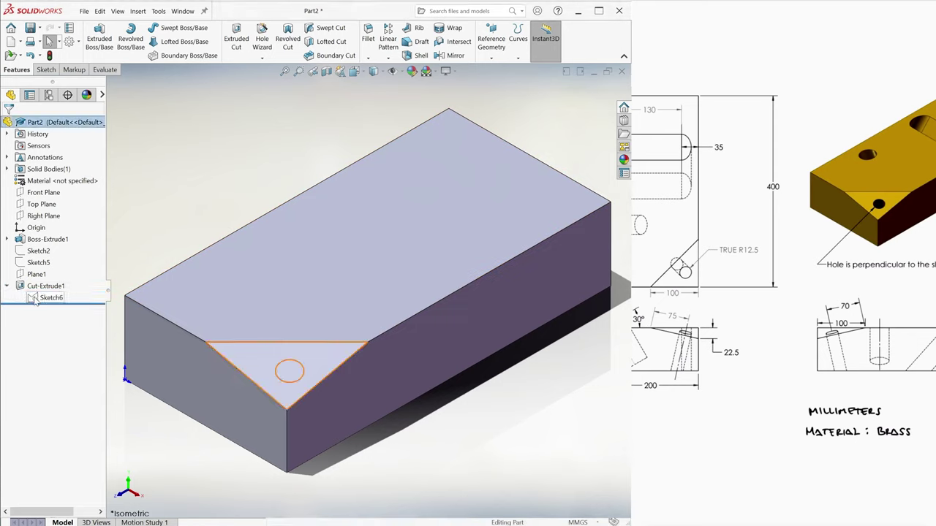
{"action": "left_click", "coordinate": [51, 298]}
{"action": "left_click", "coordinate": [43, 284]}
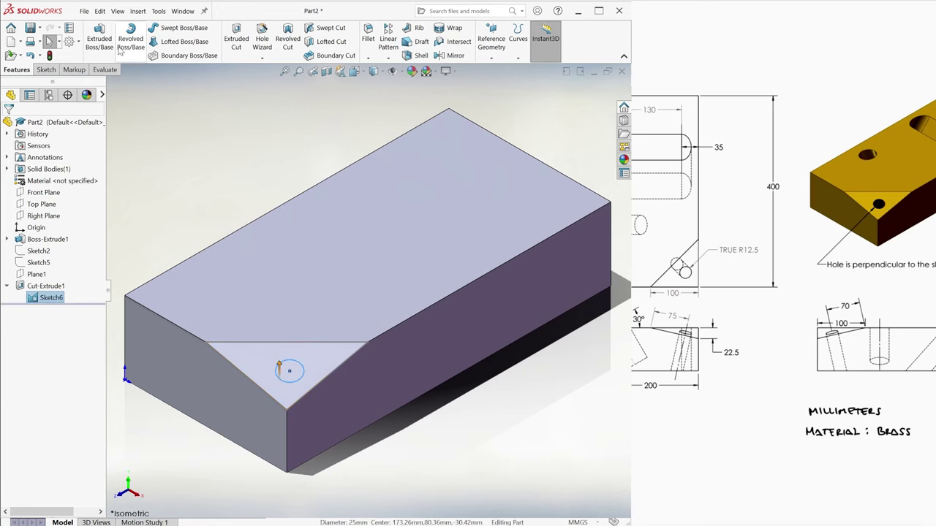
{"action": "left_click", "coordinate": [235, 40]}
{"action": "mouse_move", "coordinate": [251, 182]}
{"action": "middle_mouse_down"}
{"action": "mouse_move", "coordinate": [324, 161]}
{"action": "mouse_move", "coordinate": [300, 174]}
{"action": "middle_mouse_up"}
{"action": "left_click", "coordinate": [57, 182]}
{"action": "left_click", "coordinate": [41, 191]}
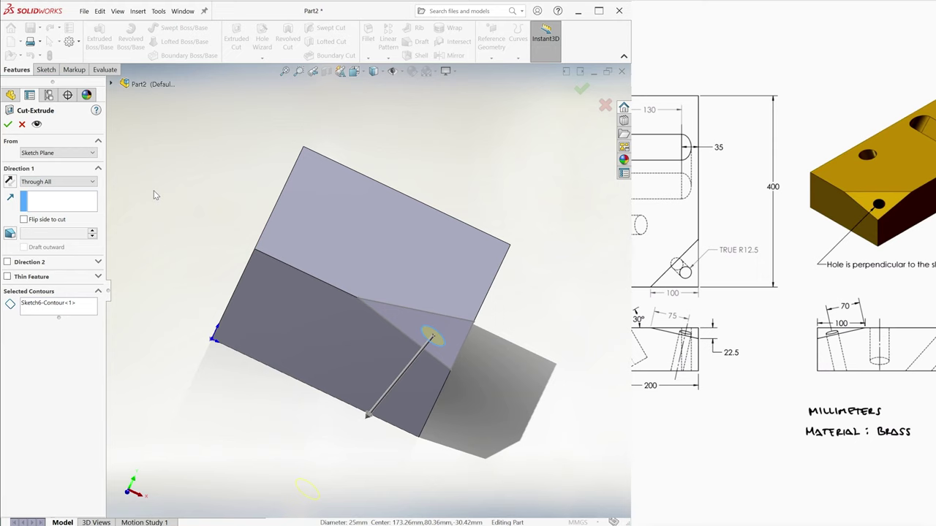
{"action": "left_click", "coordinate": [581, 90]}
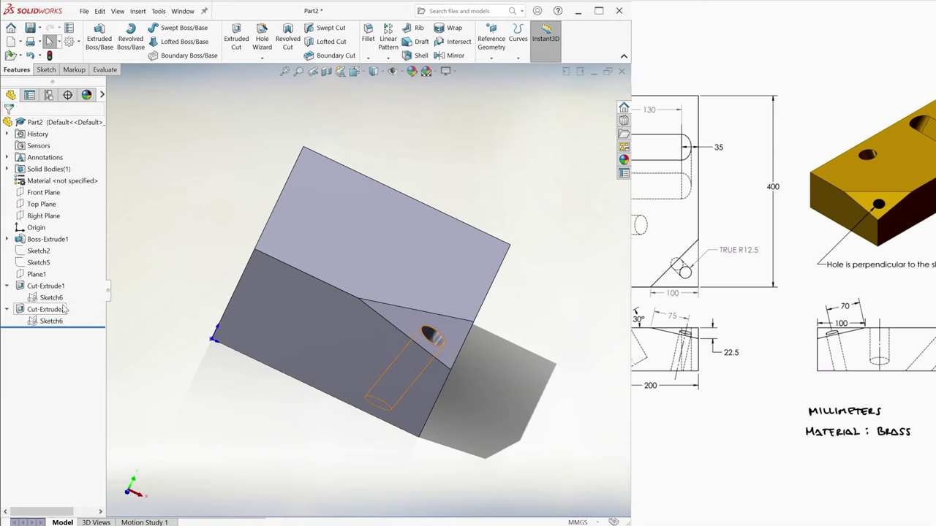
{"action": "key", "text": "ctrl+7"}
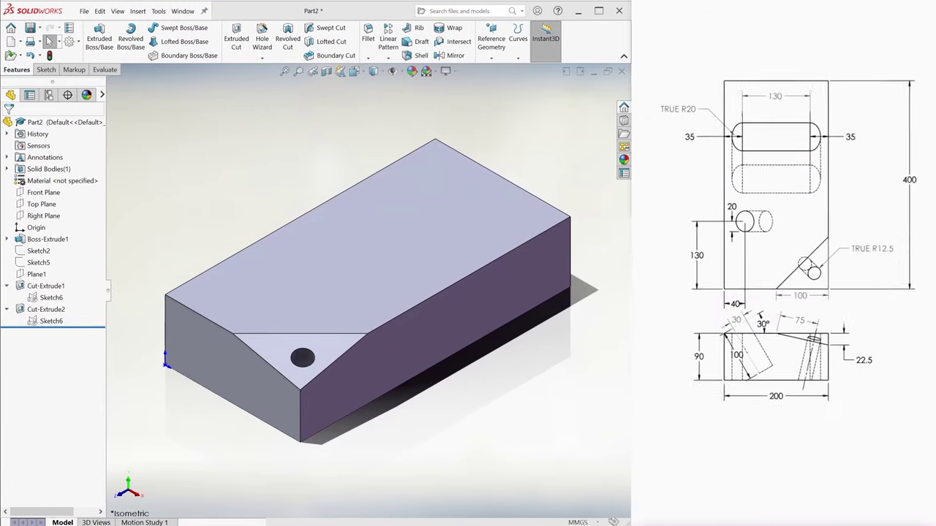
Sketch a point on the block's top face and locate it 130 mm from the short edge at the cut-corner end.
{"action": "left_click", "coordinate": [46, 69]}
{"action": "left_click", "coordinate": [95, 37]}
{"action": "left_click", "coordinate": [370, 278]}
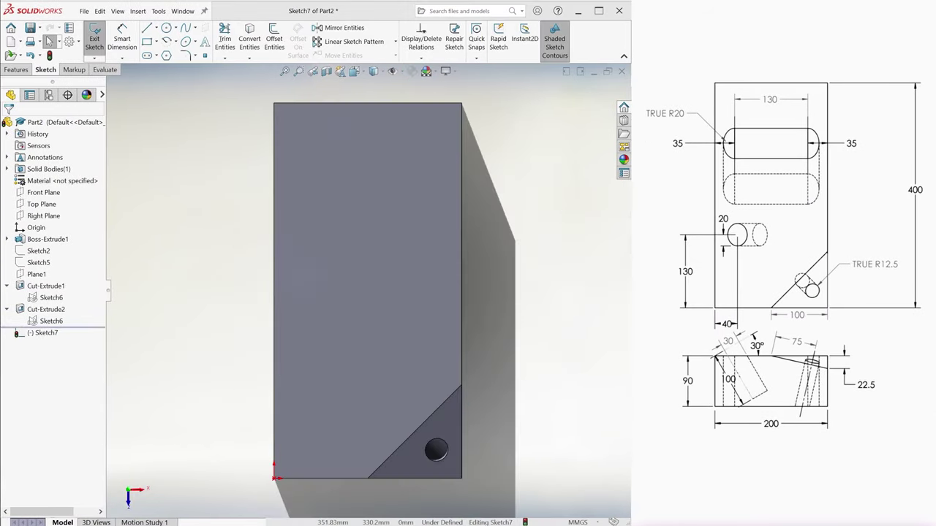
{"action": "left_click", "coordinate": [205, 56]}
{"action": "left_click", "coordinate": [331, 344]}
{"action": "left_click", "coordinate": [122, 36]}
{"action": "left_click", "coordinate": [322, 479]}
{"action": "left_click", "coordinate": [210, 408]}
{"action": "type", "text": "130"}
{"action": "key", "text": "Return"}
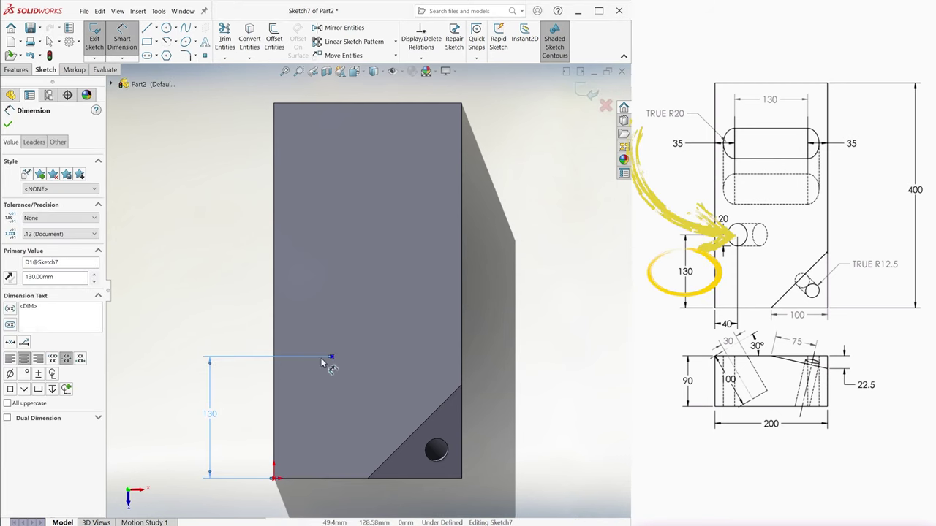
Locate the point 40 mm from the long edge opposite the corner cut and exit the sketch.
{"action": "left_click", "coordinate": [331, 357]}
{"action": "left_click", "coordinate": [274, 381]}
{"action": "scroll", "coordinate": [284, 389], "scroll_direction": "up", "scroll_amount": 2}
{"action": "left_click", "coordinate": [323, 446]}
{"action": "type", "text": "40"}
{"action": "key", "text": "Return"}
{"action": "left_click", "coordinate": [346, 462]}
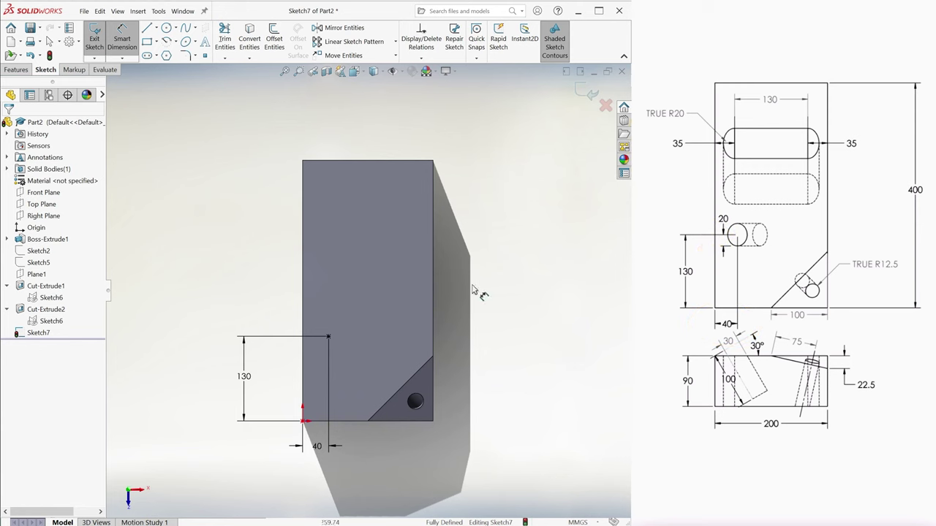
{"action": "left_click", "coordinate": [590, 92]}
Create a reference plane at 30° to the top face through the long edge nearest the sketched point.
{"action": "key", "text": "ctrl+7"}
{"action": "left_click", "coordinate": [16, 69]}
{"action": "left_click", "coordinate": [491, 42]}
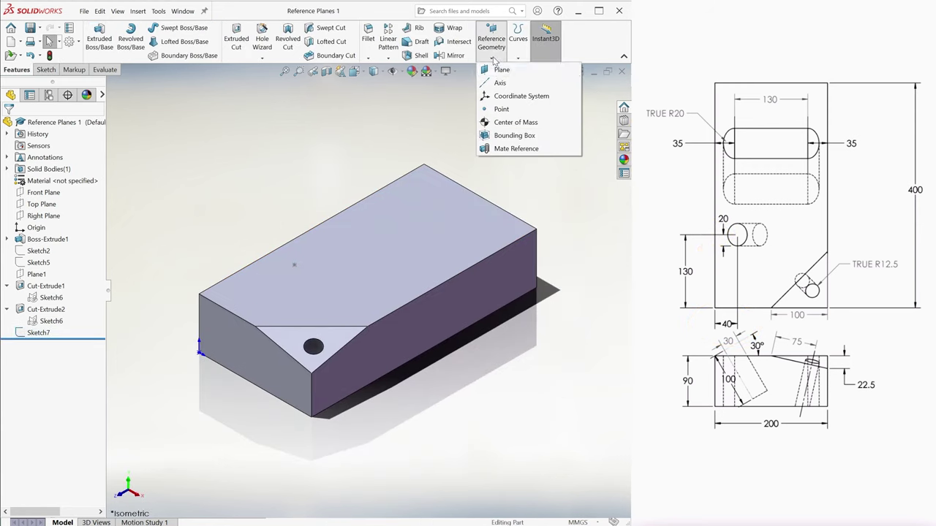
{"action": "left_click", "coordinate": [502, 68]}
{"action": "left_click", "coordinate": [302, 240]}
{"action": "left_click", "coordinate": [302, 240]}
{"action": "type", "text": "30"}
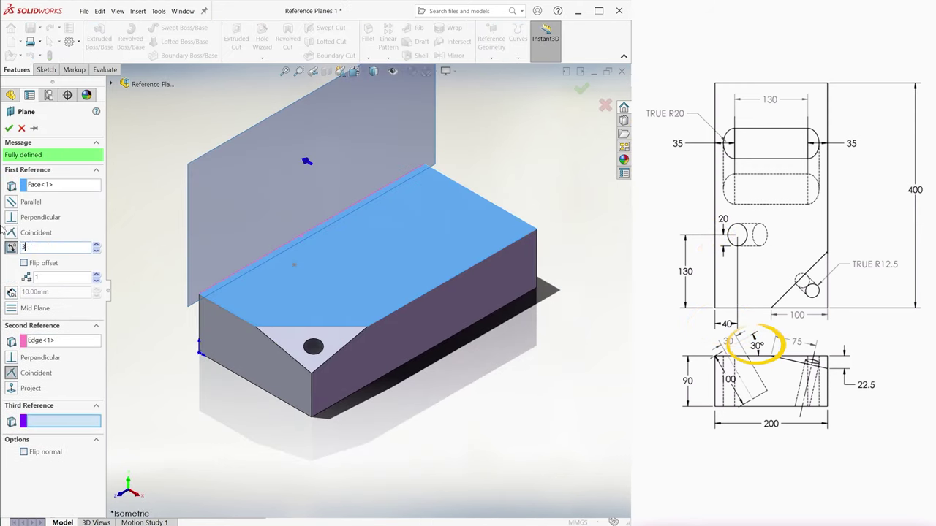
{"action": "key", "text": "Return"}
{"action": "middle_click_drag", "start_coordinate": [173, 235], "coordinate": [196, 243]}
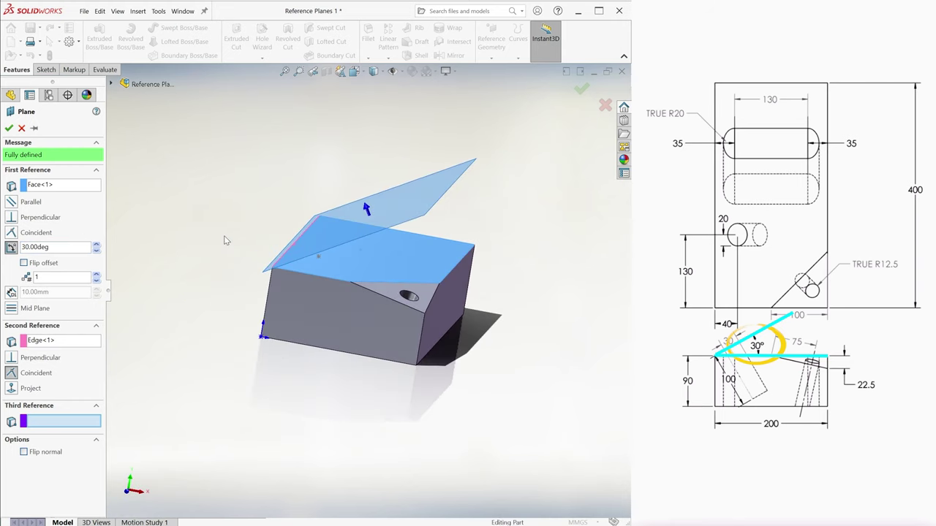
{"action": "left_click", "coordinate": [581, 88]}
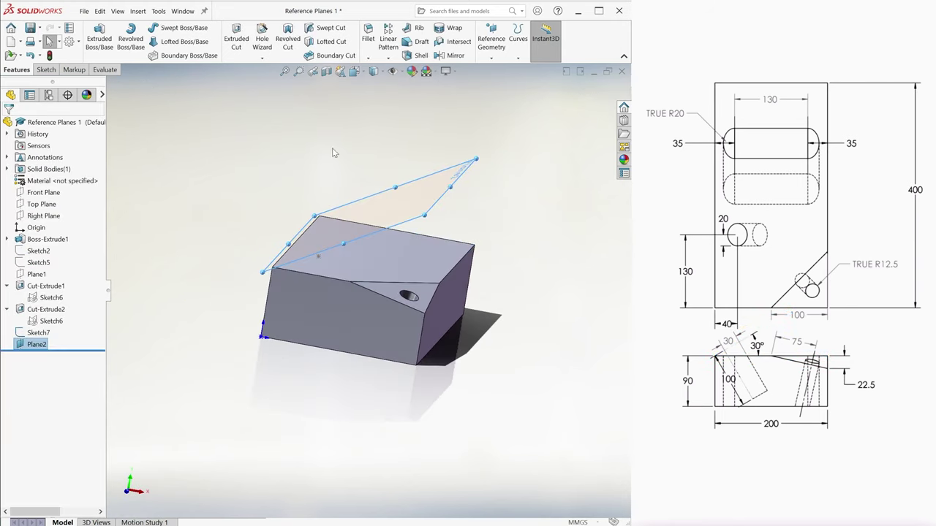
Start a sketch on the 30° plane and draw an ellipse about 66 × 37 mm centered on the locating point.
{"action": "left_click", "coordinate": [45, 69]}
{"action": "left_click", "coordinate": [95, 38]}
{"action": "left_click", "coordinate": [397, 204]}
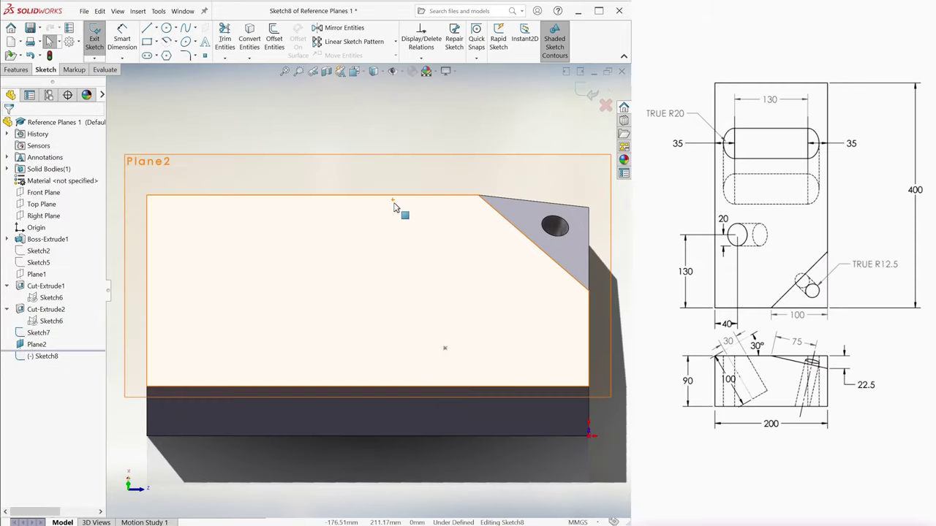
{"action": "left_click", "coordinate": [187, 41]}
{"action": "left_click", "coordinate": [444, 348]}
{"action": "left_click", "coordinate": [481, 348]}
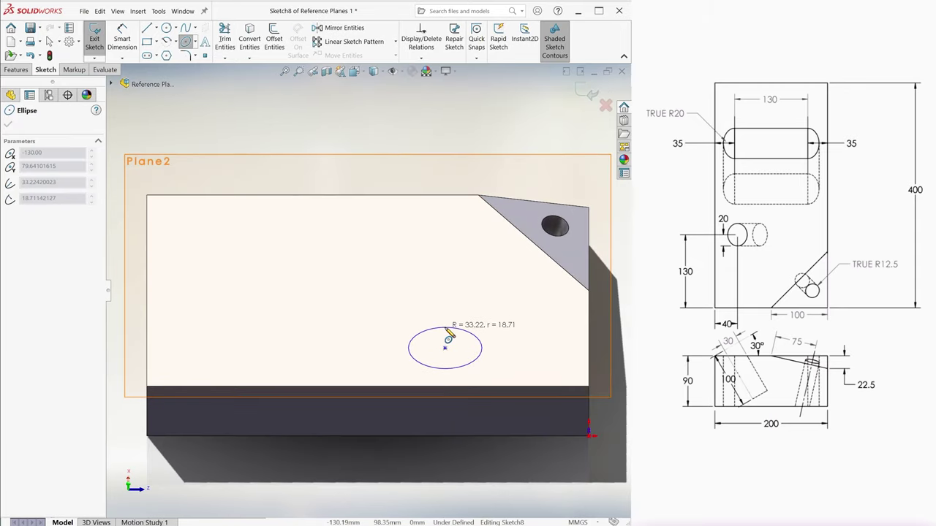
{"action": "left_click", "coordinate": [446, 328]}
Set the ellipse's full minor axis to 30 mm and its major semi-axis to 20 mm.
{"action": "left_click", "coordinate": [445, 329]}
{"action": "left_click", "coordinate": [445, 365]}
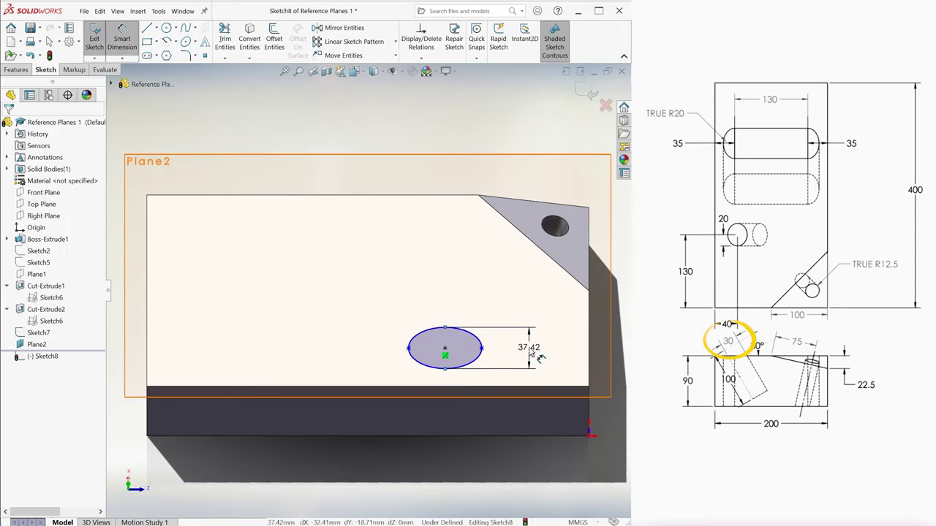
{"action": "left_click", "coordinate": [530, 350]}
{"action": "left_click", "coordinate": [445, 349]}
{"action": "left_click", "coordinate": [475, 348]}
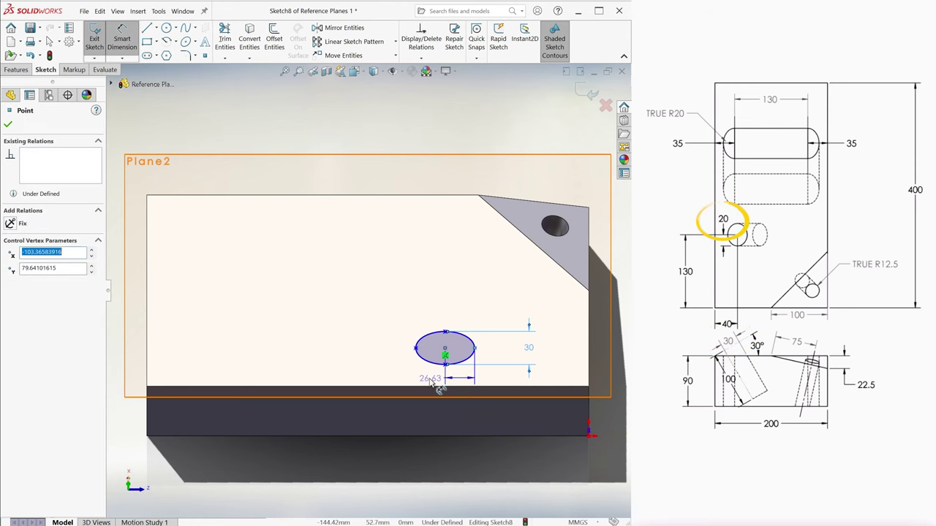
{"action": "left_click", "coordinate": [414, 382]}
{"action": "type", "text": "20"}
{"action": "key", "text": "Return"}
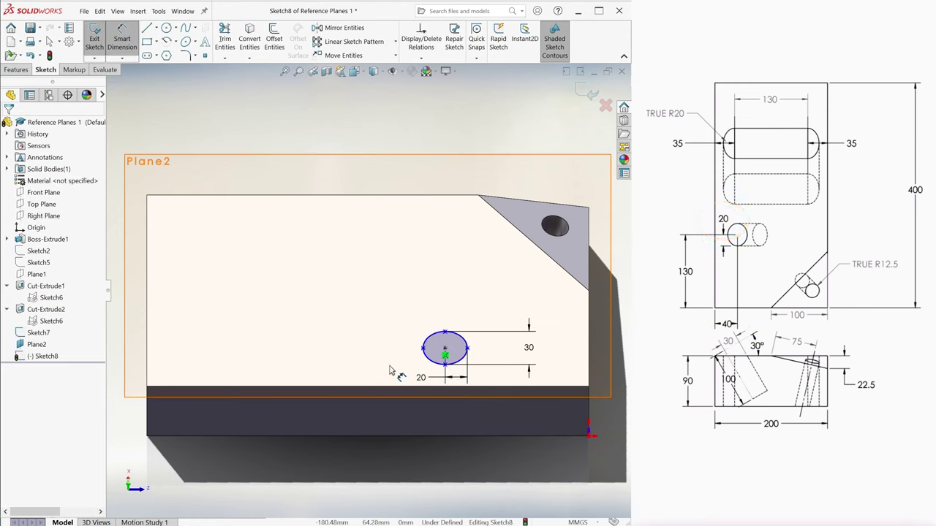
Add a Horizontal relation between the ellipse's major-axis endpoint and its center, and exit the sketch.
{"action": "key", "text": "Escape"}
{"action": "left_click", "coordinate": [468, 349]}
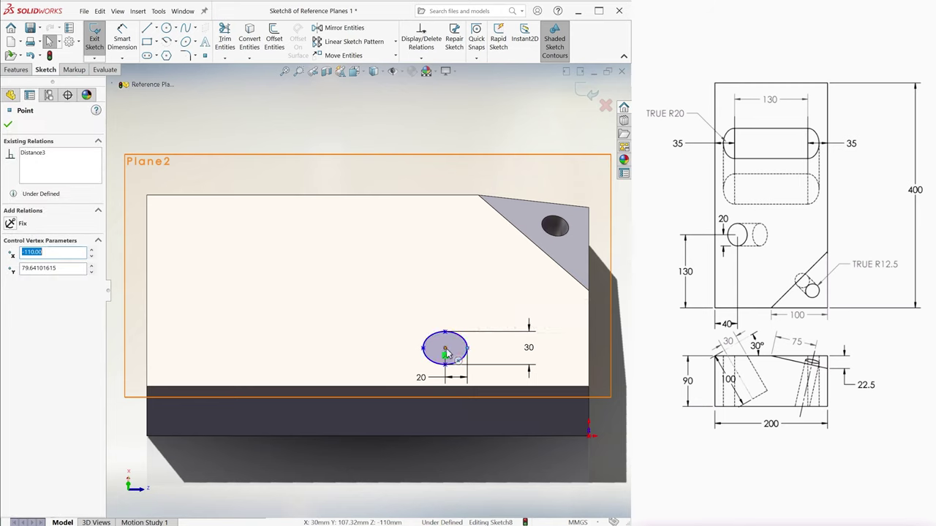
{"action": "left_click", "coordinate": [446, 348], "text": "ctrl"}
{"action": "left_click", "coordinate": [29, 267]}
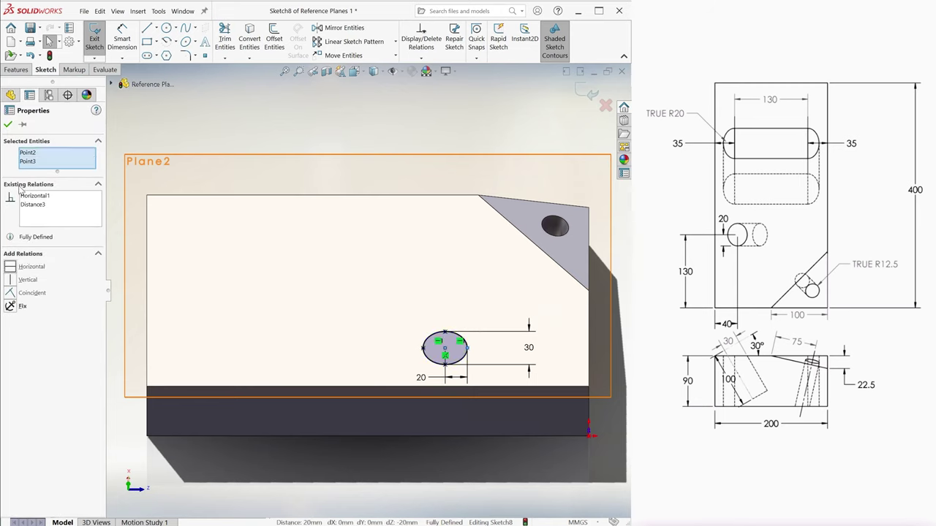
{"action": "left_click", "coordinate": [8, 125]}
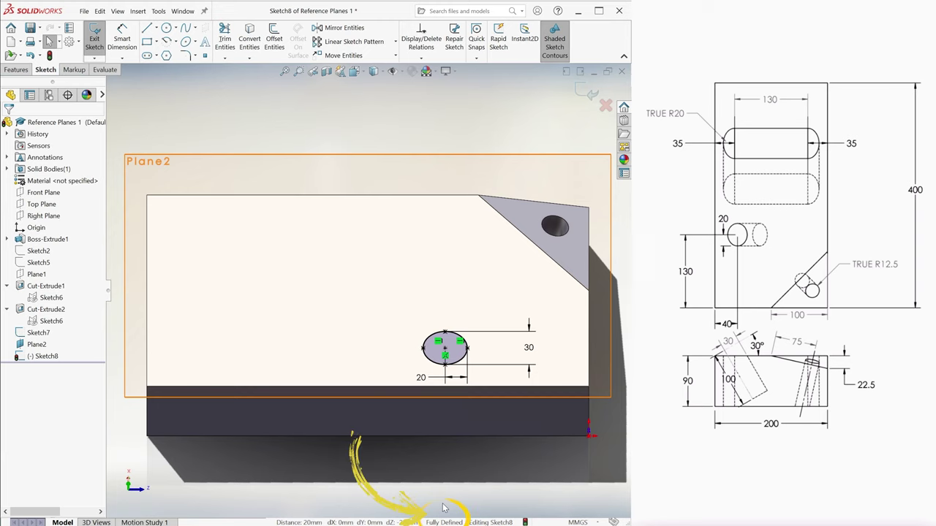
{"action": "left_click", "coordinate": [592, 91]}
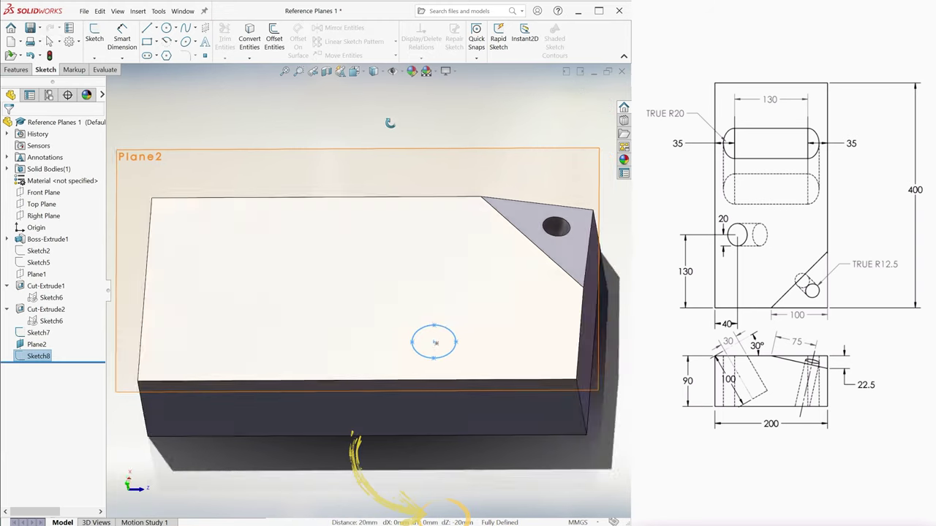
Cut the ellipse into the block with a Blind depth of 100 mm and hide the 30° plane.
{"action": "type", "text": "100"}
{"action": "key", "text": "Return"}
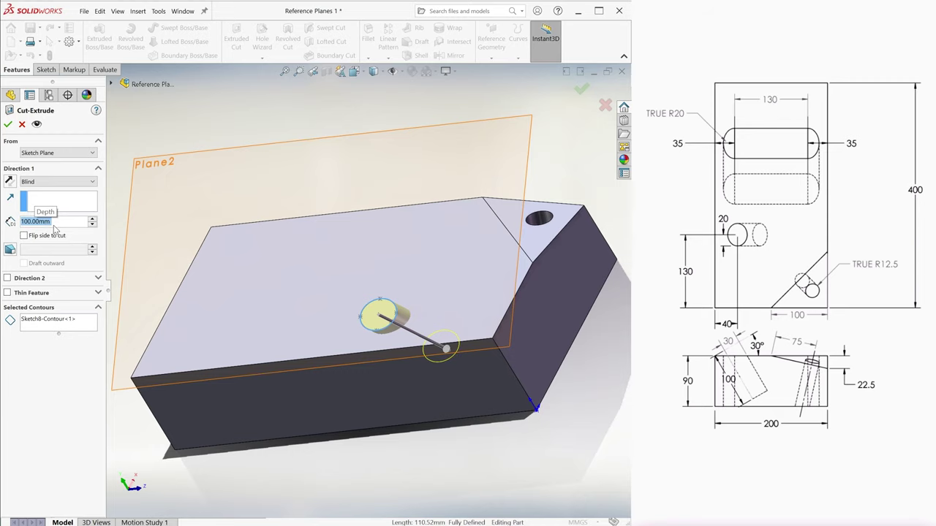
{"action": "left_click", "coordinate": [8, 124]}
{"action": "key", "text": "ctrl+7"}
{"action": "left_click", "coordinate": [33, 346]}
{"action": "left_click", "coordinate": [47, 329]}
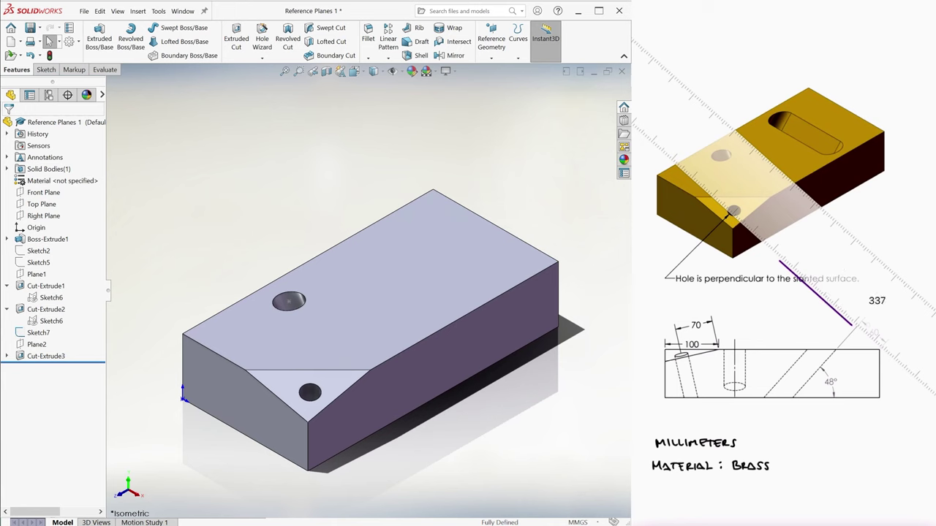
Create a reference plane at 42° to the top face through the short edge at the end opposite the corner cut.
{"action": "left_click", "coordinate": [491, 58]}
{"action": "left_click", "coordinate": [503, 69]}
{"action": "left_click", "coordinate": [462, 264]}
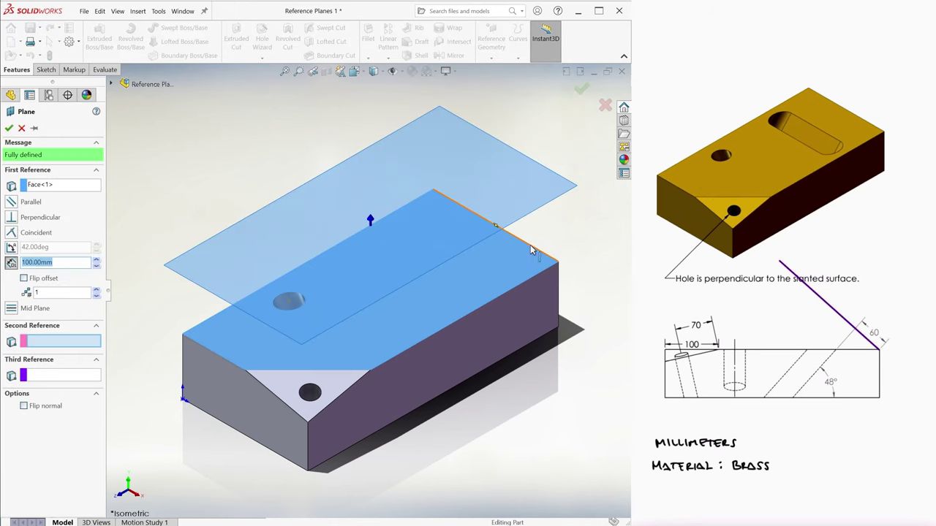
{"action": "left_click", "coordinate": [532, 250]}
{"action": "left_click", "coordinate": [11, 247]}
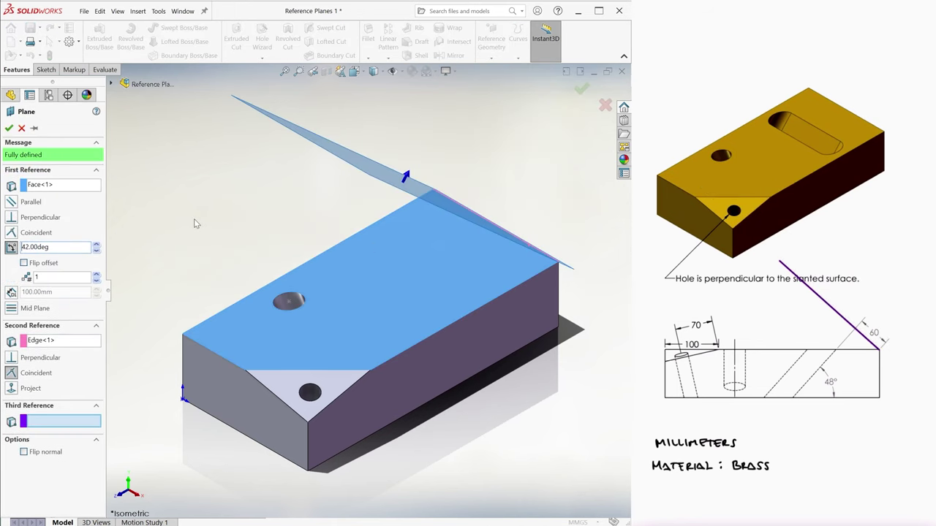
{"action": "key", "text": "Return"}
{"action": "mouse_move", "coordinate": [342, 219]}
{"action": "middle_mouse_down"}
{"action": "mouse_move", "coordinate": [317, 188]}
{"action": "mouse_move", "coordinate": [265, 204]}
{"action": "middle_mouse_up"}
{"action": "scroll", "coordinate": [260, 219], "scroll_direction": "up", "scroll_amount": 2}
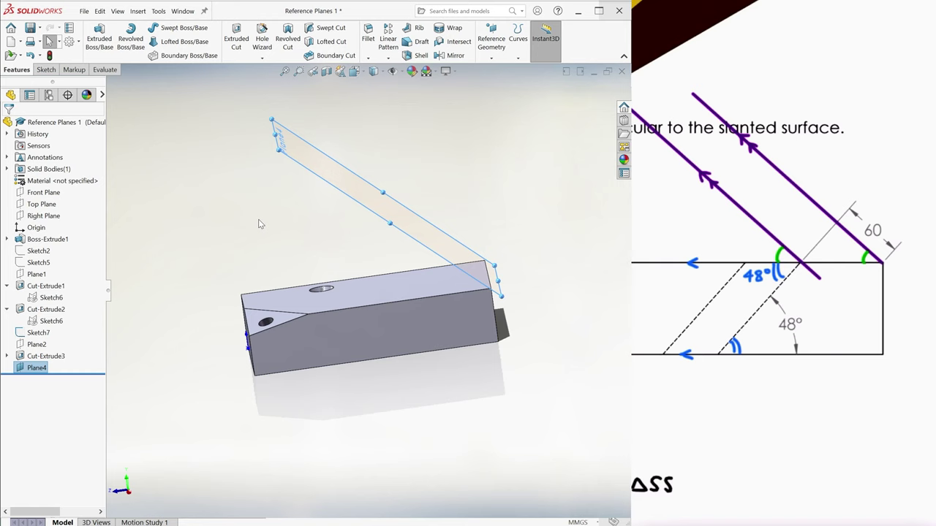
Sketch a horizontal straight slot on the 42° plane, with one arc center about 43 mm from the block's side edge.
{"action": "left_click", "coordinate": [46, 70]}
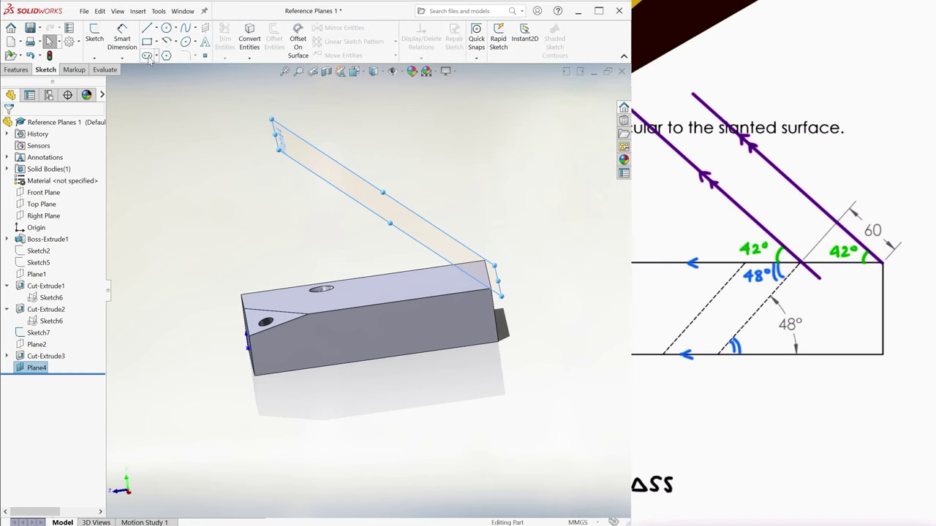
{"action": "left_click", "coordinate": [147, 56]}
{"action": "left_click", "coordinate": [328, 385]}
{"action": "left_click", "coordinate": [410, 384]}
{"action": "left_click", "coordinate": [423, 370]}
{"action": "key", "text": "Escape"}
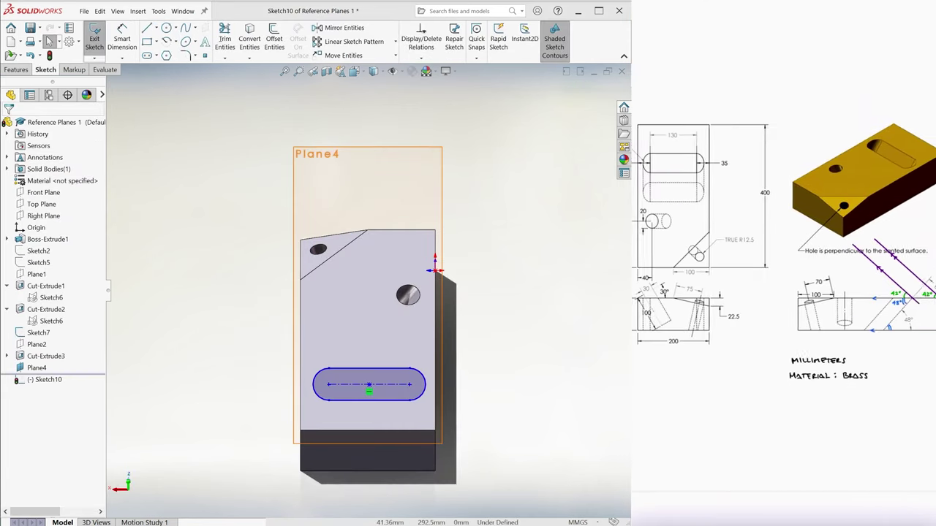
Dimension each of the slot's arc centers 35 mm from its nearest long side edge of the block.
{"action": "left_click", "coordinate": [122, 38]}
{"action": "left_click", "coordinate": [329, 384]}
{"action": "left_click", "coordinate": [301, 382]}
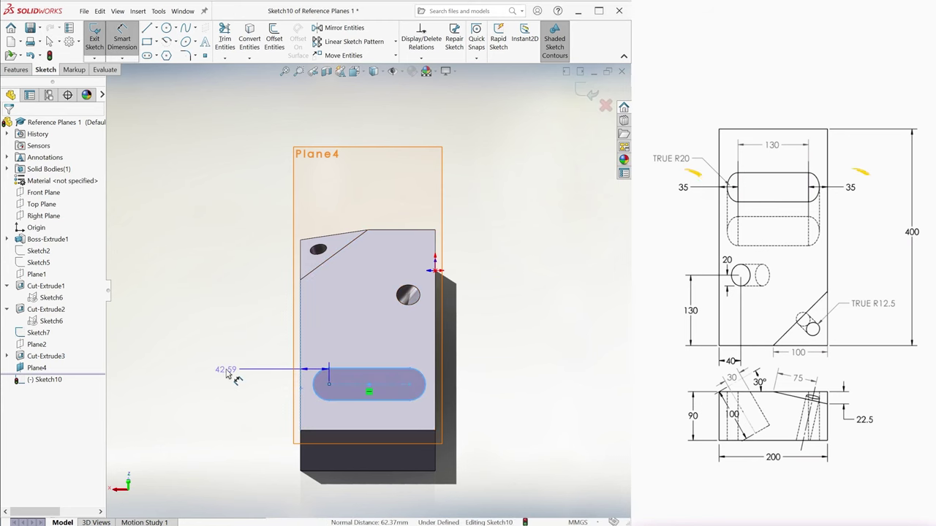
{"action": "left_click", "coordinate": [234, 378]}
{"action": "type", "text": "35"}
{"action": "key", "text": "Return"}
{"action": "left_click", "coordinate": [404, 385]}
{"action": "left_click", "coordinate": [435, 382]}
{"action": "left_click", "coordinate": [482, 381]}
{"action": "type", "text": "35"}
{"action": "key", "text": "Return"}
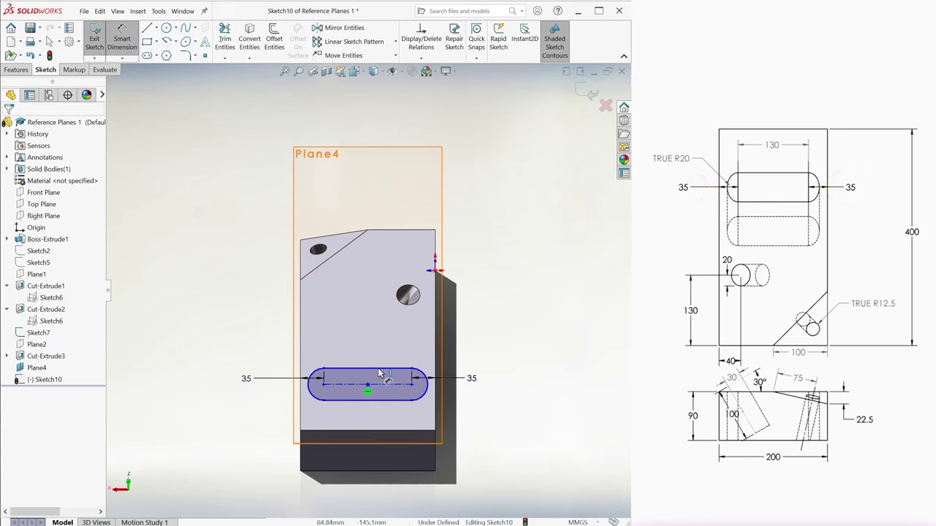
Set the slot's end radius to 20 mm.
{"action": "left_click", "coordinate": [313, 374]}
{"action": "left_click", "coordinate": [227, 335]}
{"action": "type", "text": "20"}
{"action": "key", "text": "Return"}
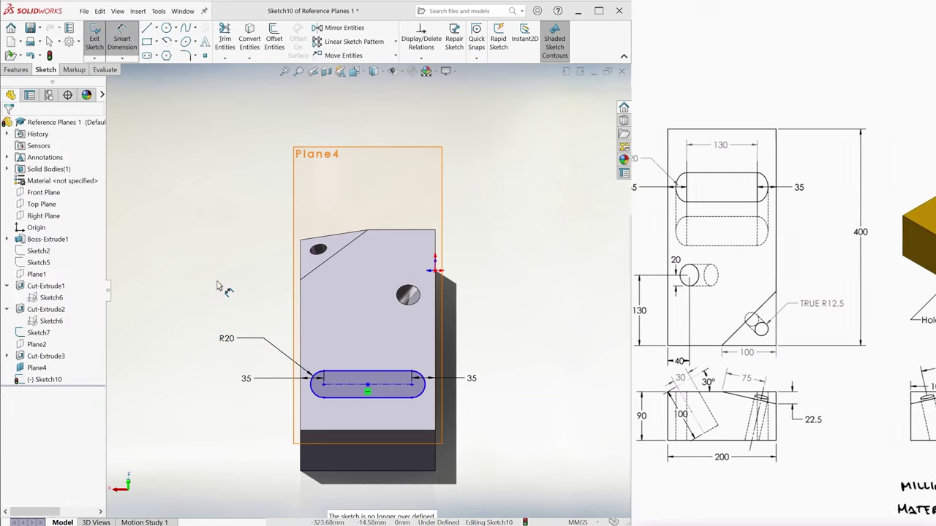
Set the distance from the slot's nearer straight side to the block's short end edge to 60 mm, and exit the sketch.
{"action": "left_click", "coordinate": [392, 398]}
{"action": "left_click", "coordinate": [430, 430]}
{"action": "left_click", "coordinate": [265, 411]}
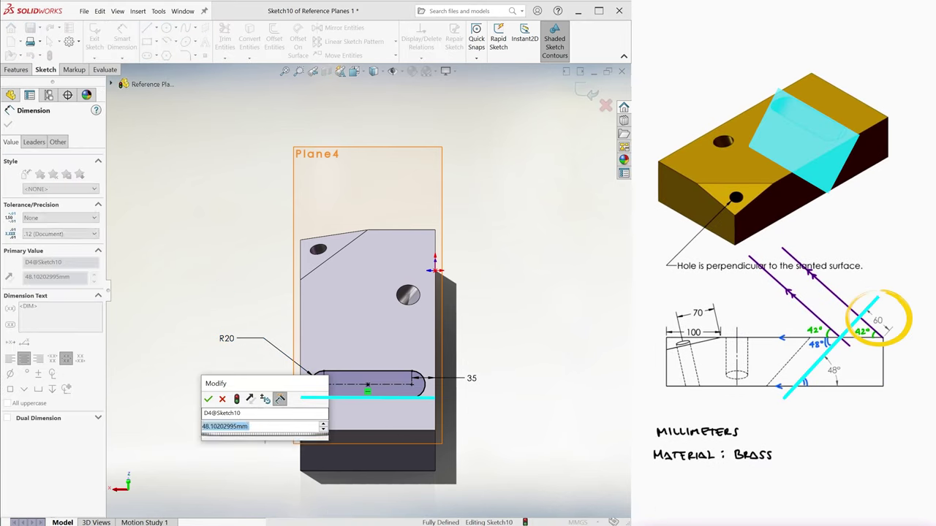
{"action": "type", "text": "60"}
{"action": "key", "text": "Return"}
{"action": "mouse_move", "coordinate": [220, 462]}
{"action": "middle_mouse_down"}
{"action": "mouse_move", "coordinate": [262, 390]}
{"action": "mouse_move", "coordinate": [209, 214]}
{"action": "middle_mouse_up"}
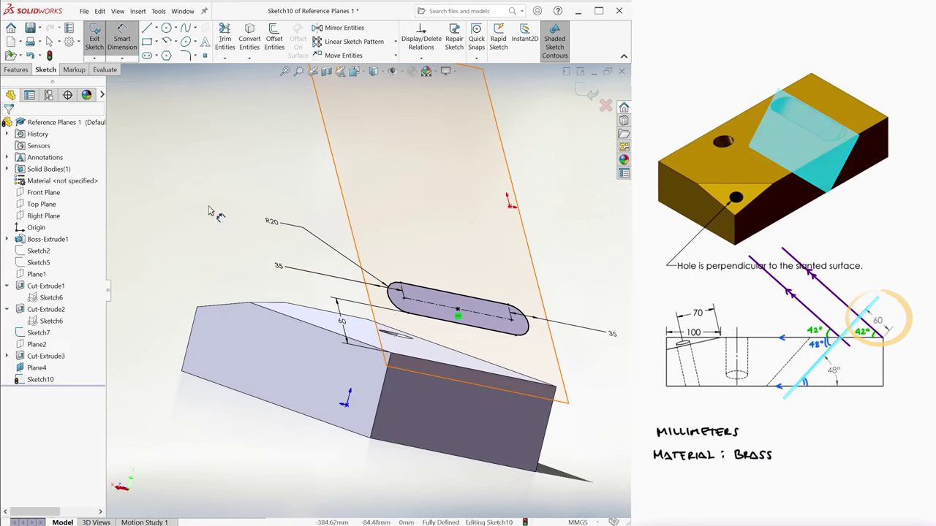
{"action": "left_click", "coordinate": [589, 98]}
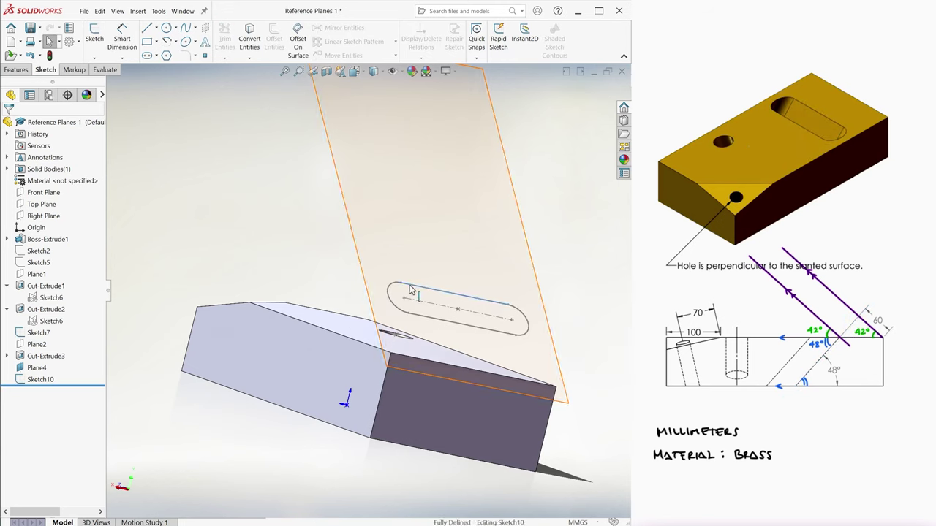
Cut the slot profile Through All the block, perpendicular to the 42° plane.
{"action": "left_click", "coordinate": [236, 38]}
{"action": "left_click", "coordinate": [62, 183]}
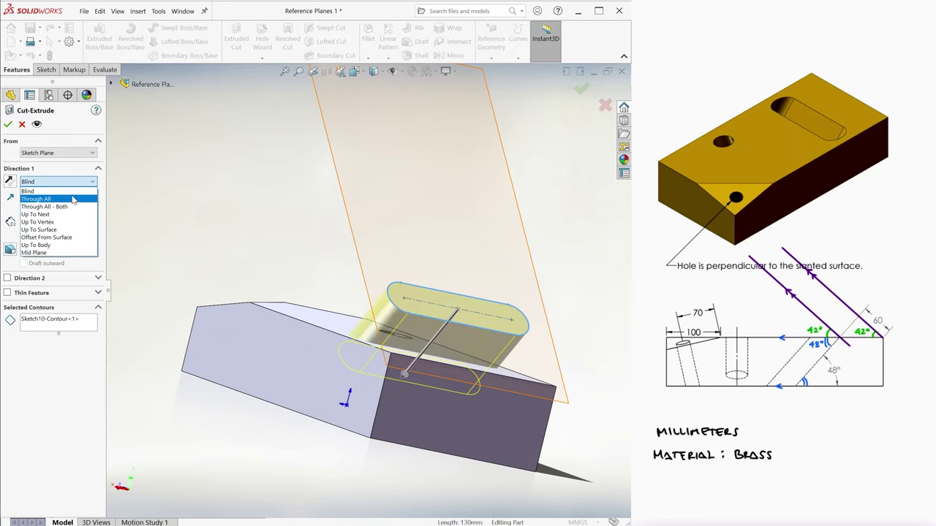
{"action": "left_click", "coordinate": [59, 194]}
{"action": "left_click", "coordinate": [11, 121]}
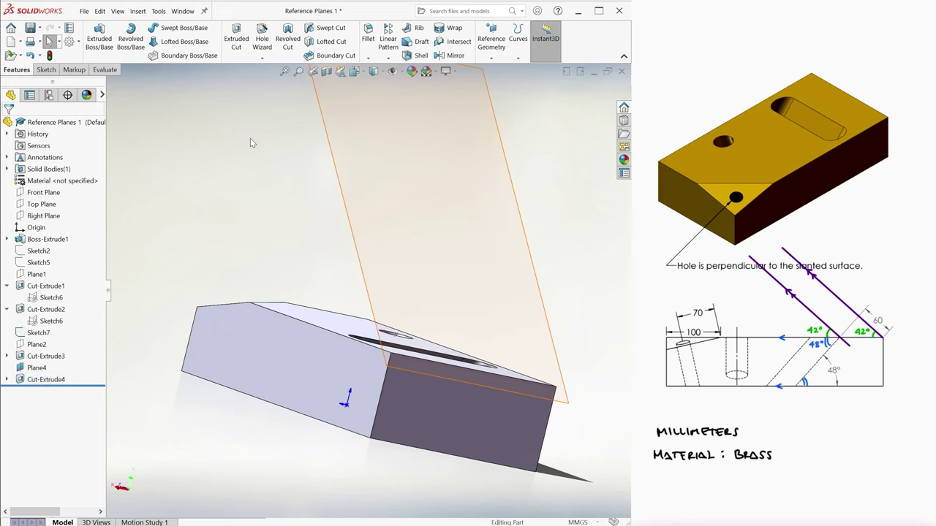
Show the part in isometric view and assign Brass as its material.
{"action": "key", "text": "ctrl+7"}
{"action": "right_click", "coordinate": [73, 183]}
{"action": "left_click", "coordinate": [141, 290]}
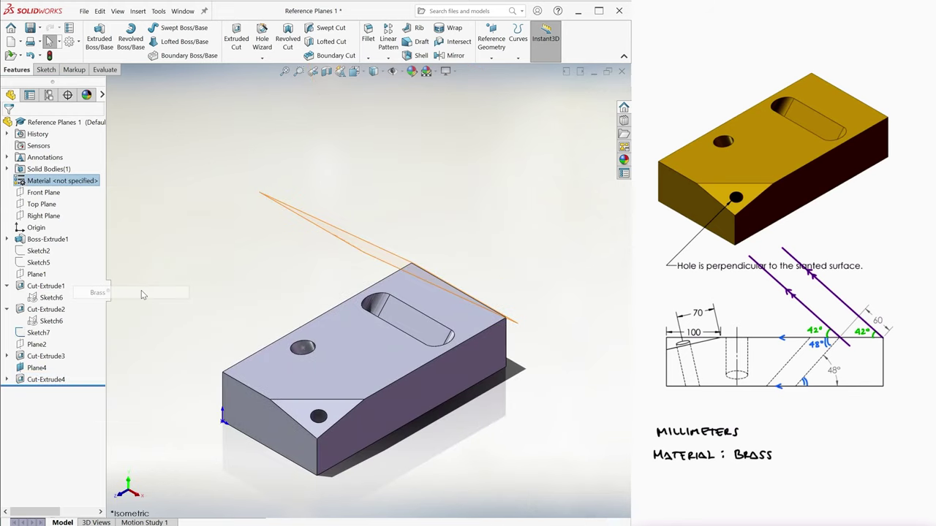
Hide the slot's 42° plane and the sketch holding the elliptical hole's locating point, and fit the part in view.
{"action": "left_click", "coordinate": [39, 370]}
{"action": "left_click", "coordinate": [49, 356]}
{"action": "left_click", "coordinate": [38, 334]}
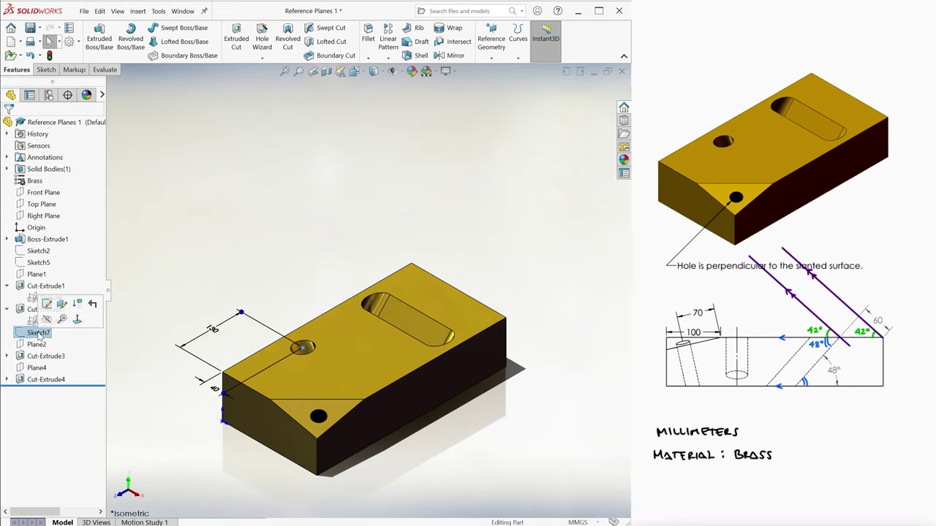
{"action": "left_click", "coordinate": [49, 319]}
{"action": "key", "text": "f"}
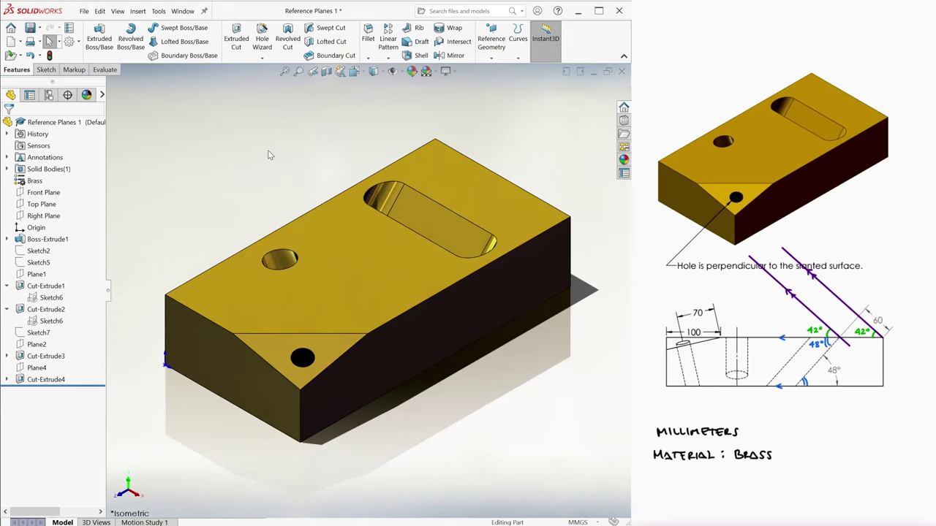